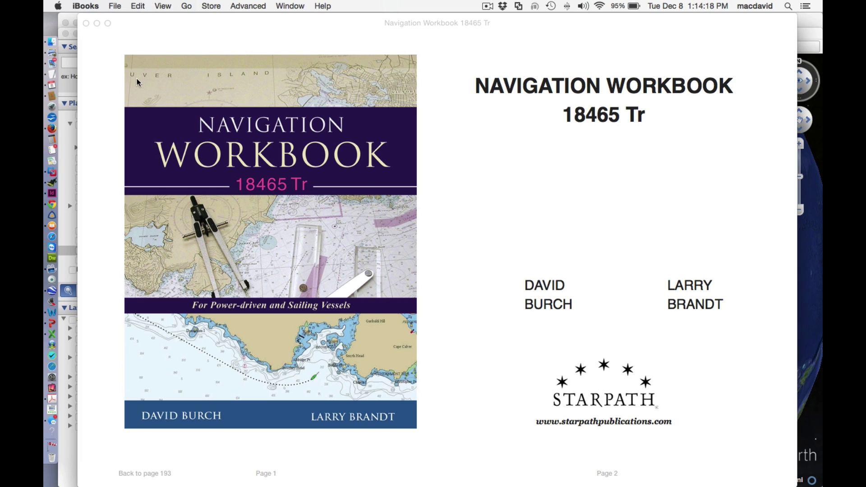
# In Firefox, open the starpath.com/18465tr support page for Navigation Workbook 18465 Tr.
pyautogui.click(67, 128)
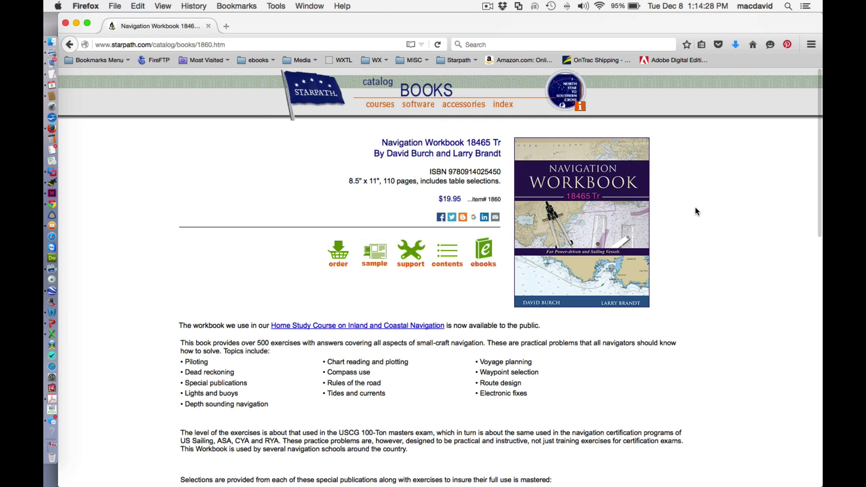
pyautogui.scroll(-5, 696, 212)
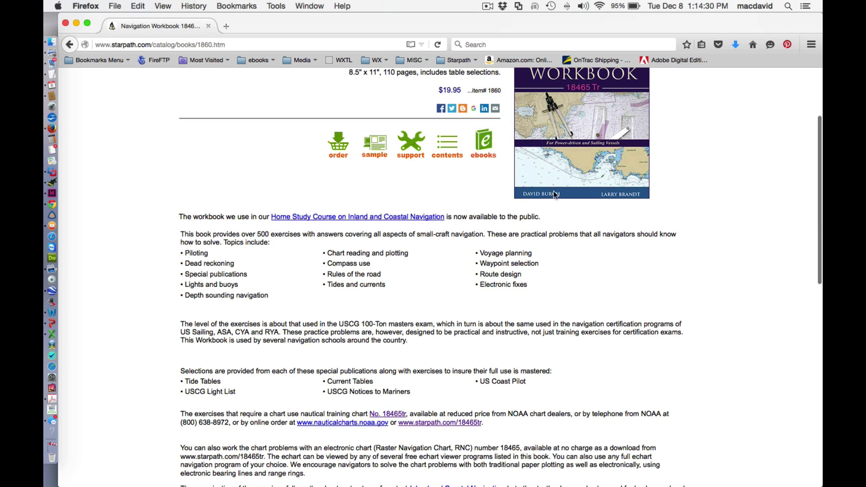
pyautogui.click(411, 147)
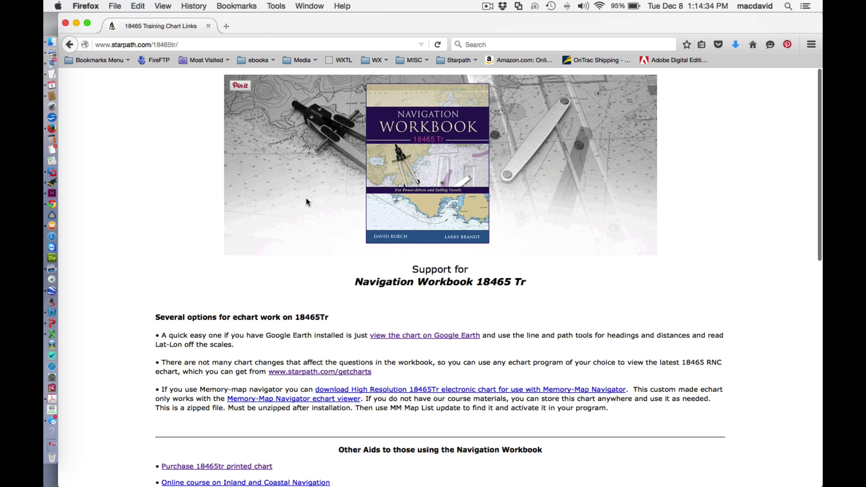
pyautogui.scroll(-10, 163, 196)
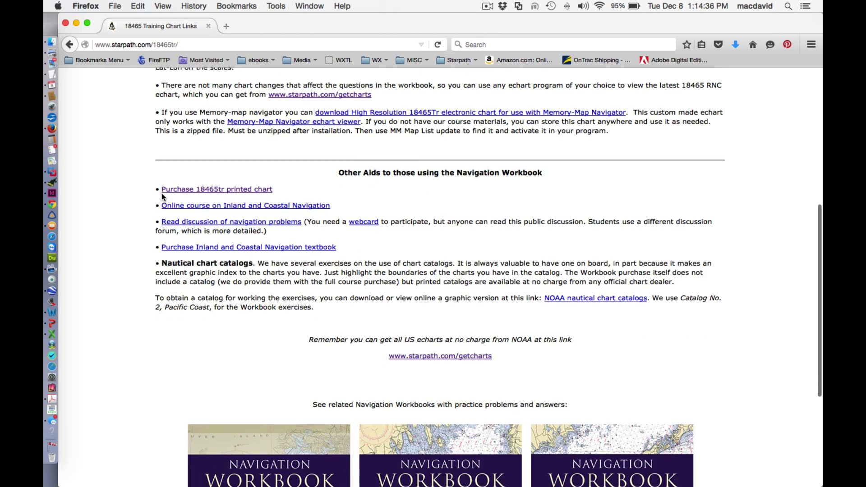
pyautogui.scroll(-4, 161, 198)
pyautogui.scroll(12, 162, 197)
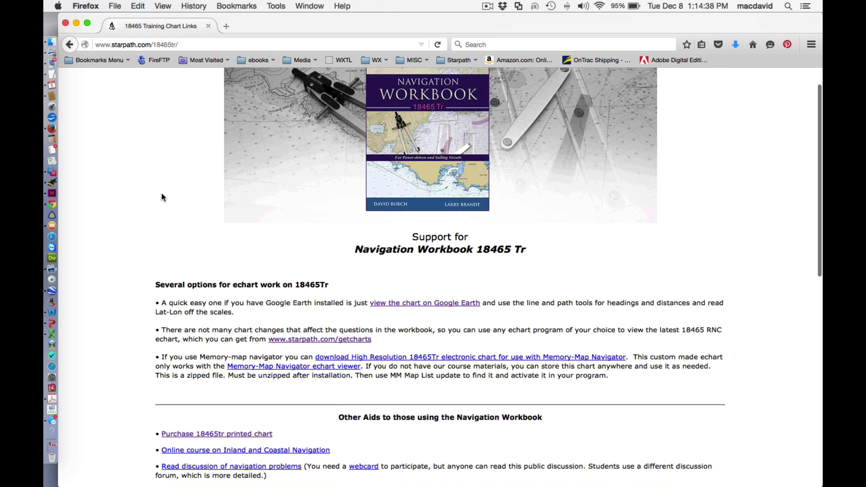
pyautogui.scroll(2, 161, 197)
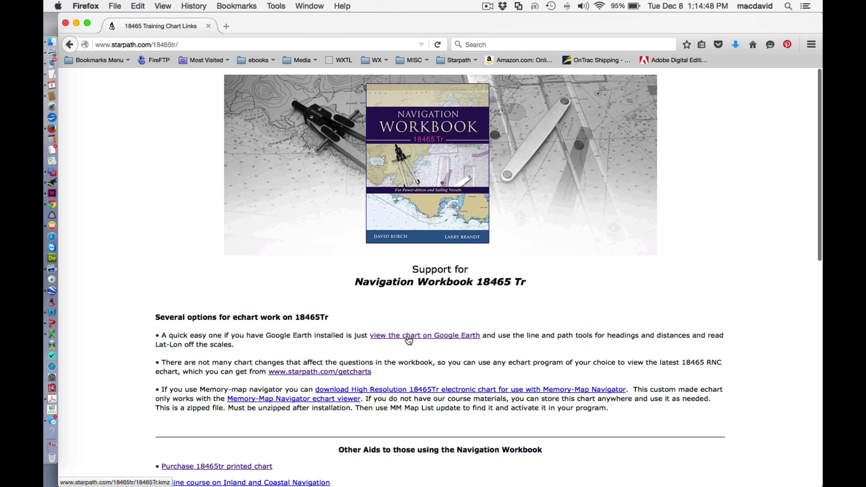
# Save 18465Tr.kmz from the Google Earth chart link and confirm it in the downloads list.
pyautogui.click(424, 339)
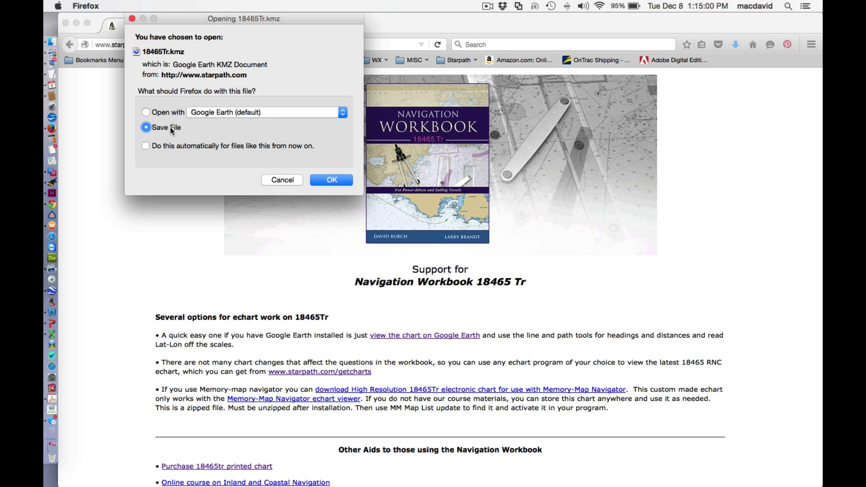
pyautogui.click(337, 177)
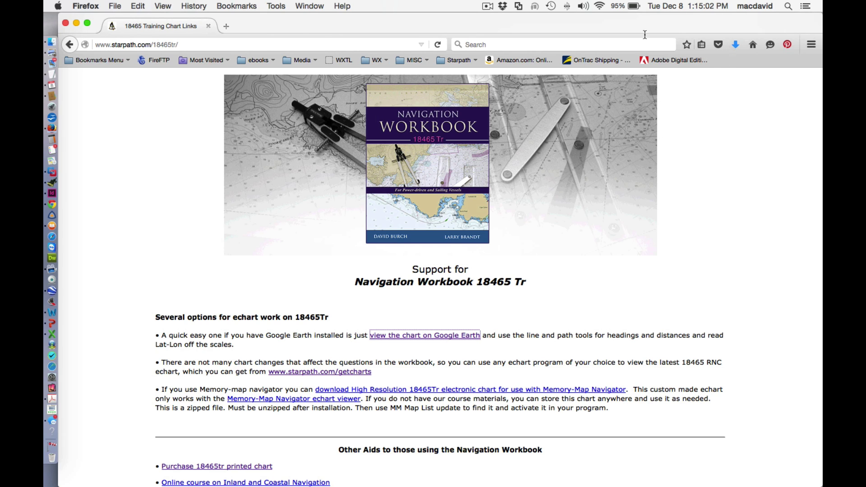
pyautogui.click(736, 46)
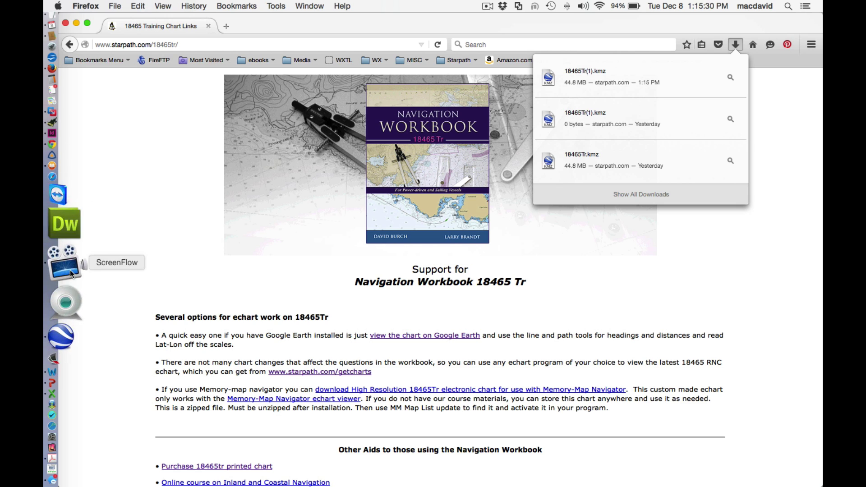
# Launch Google Earth and drag 18465Tr.kmz from Finder's Downloads folder onto the globe.
pyautogui.click(67, 291)
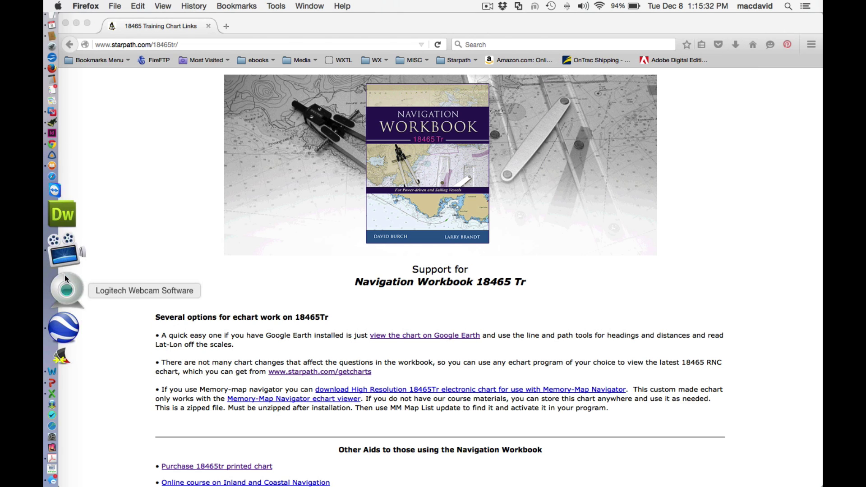
pyautogui.rightClick(63, 291)
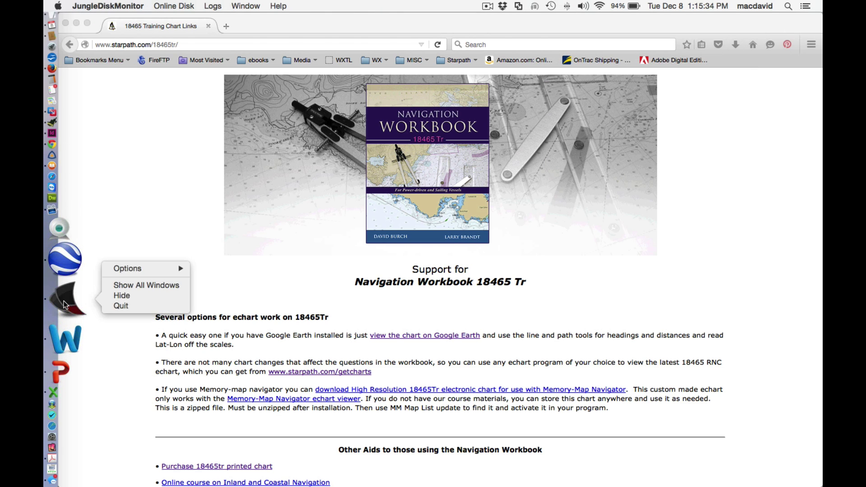
pyautogui.click(118, 305)
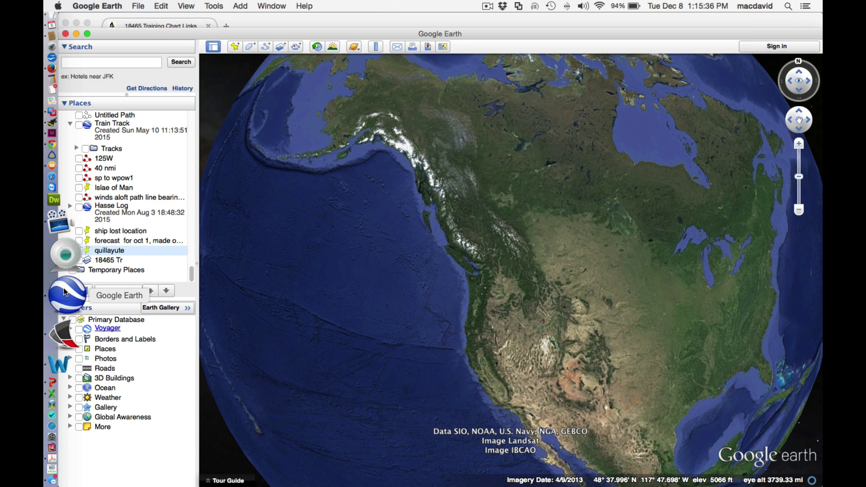
pyautogui.click(52, 42)
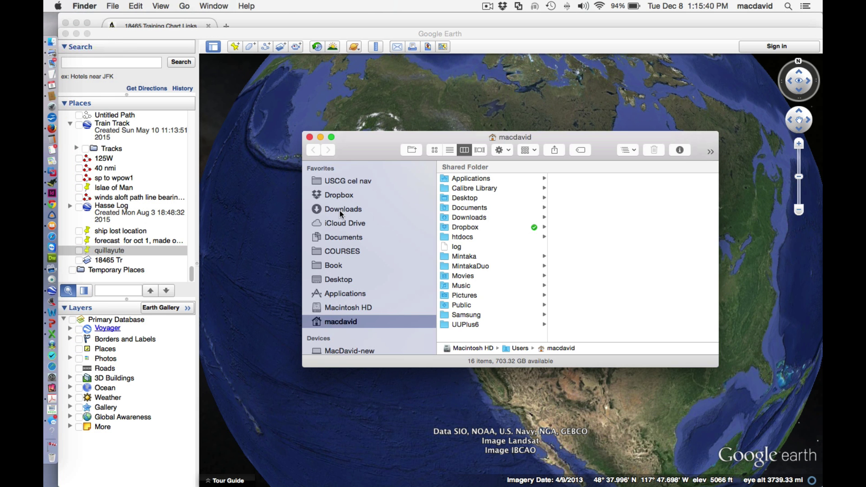
pyautogui.click(342, 212)
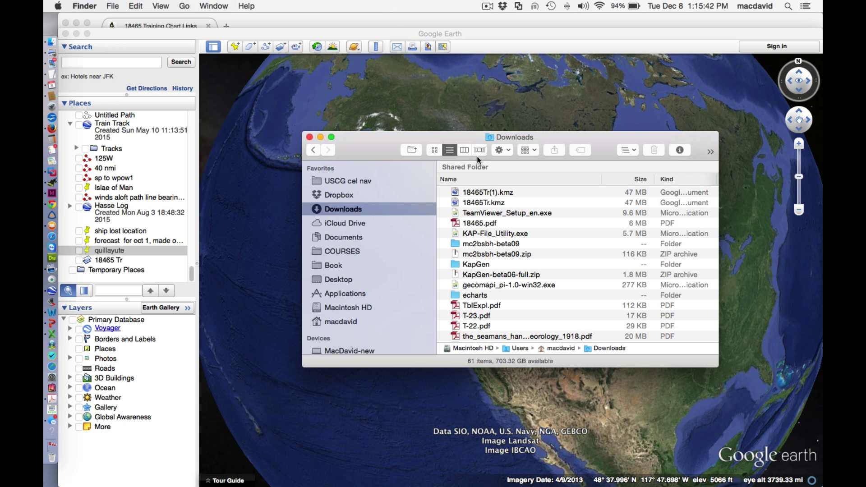
pyautogui.moveTo(401, 136); pyautogui.dragTo(518, 117)
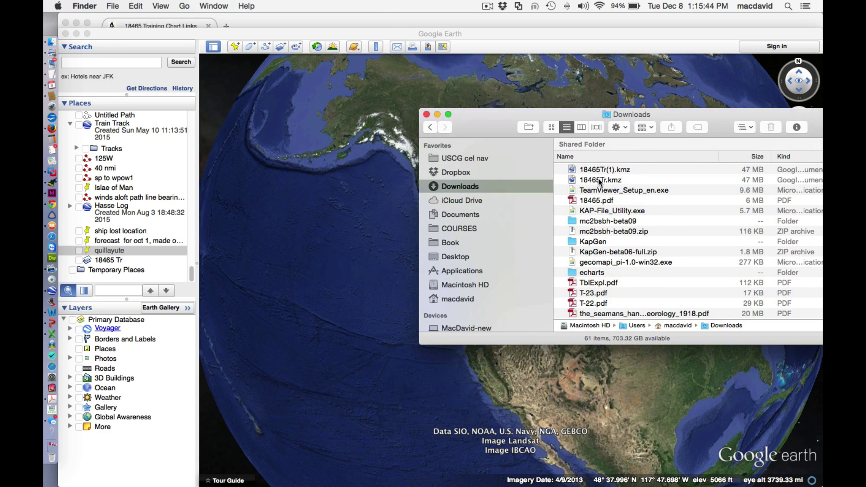
pyautogui.moveTo(600, 179); pyautogui.dragTo(537, 206)
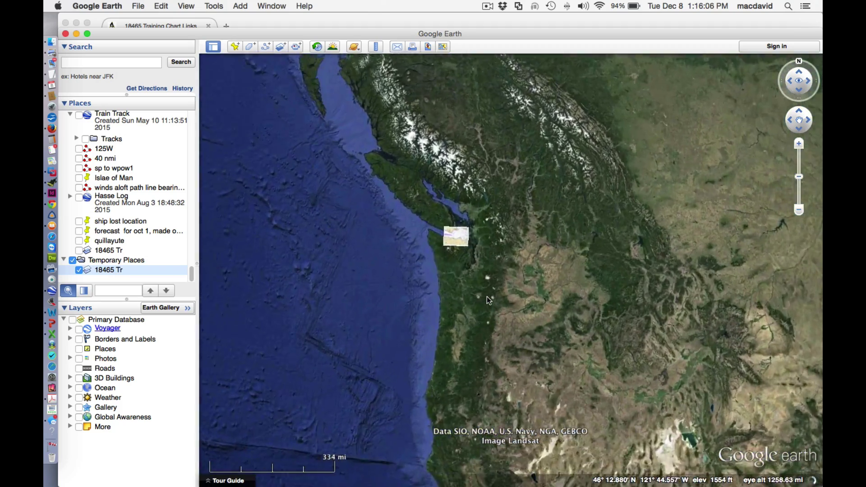
# Fly to the 18465 Tr overlay from Places and reset the compass to north-up.
pyautogui.scroll(5, 466, 273)
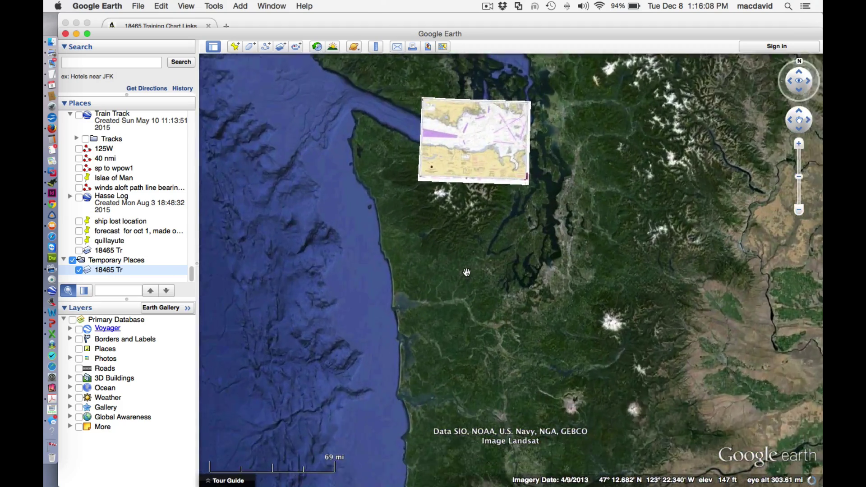
pyautogui.scroll(5, 466, 272)
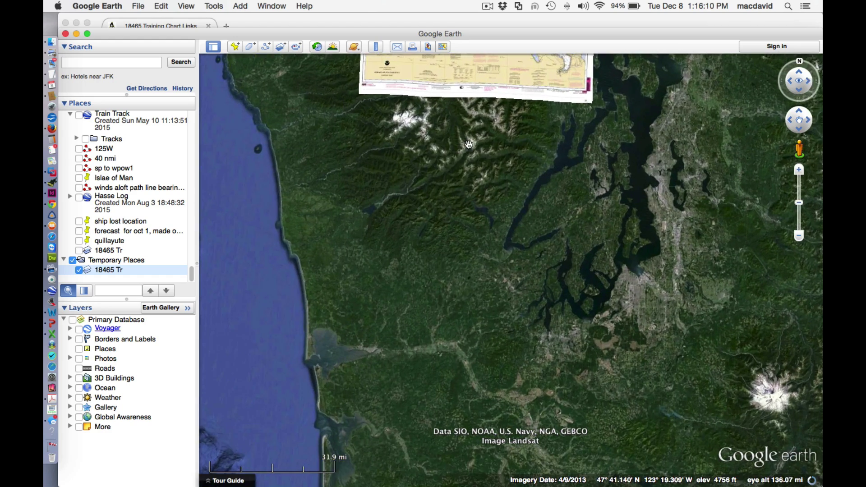
pyautogui.doubleClick(103, 270)
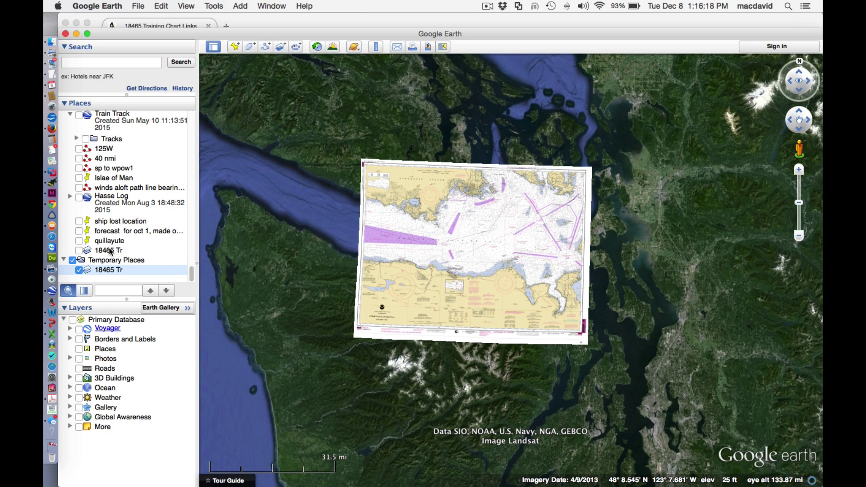
pyautogui.scroll(3, 486, 229)
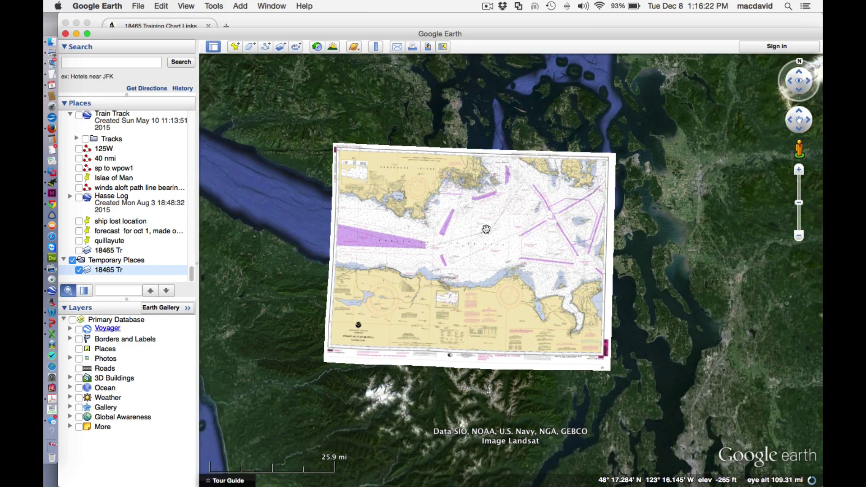
pyautogui.scroll(3, 486, 230)
pyautogui.scroll(-2, 486, 229)
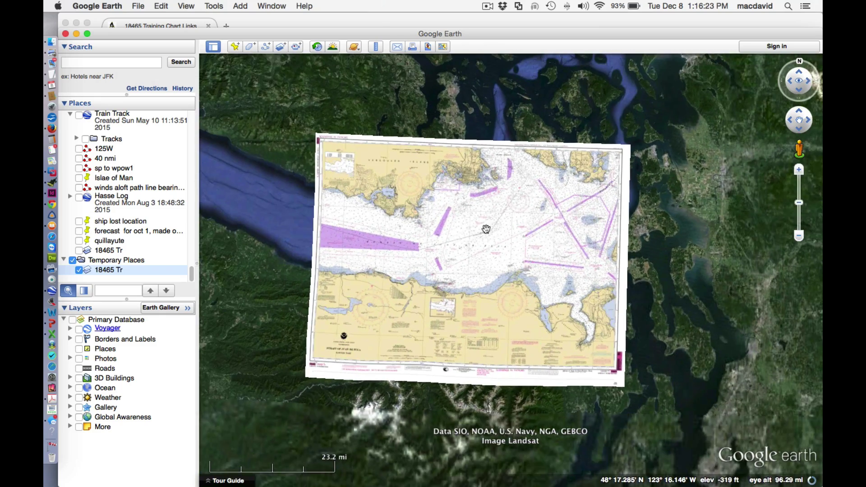
pyautogui.click(799, 63)
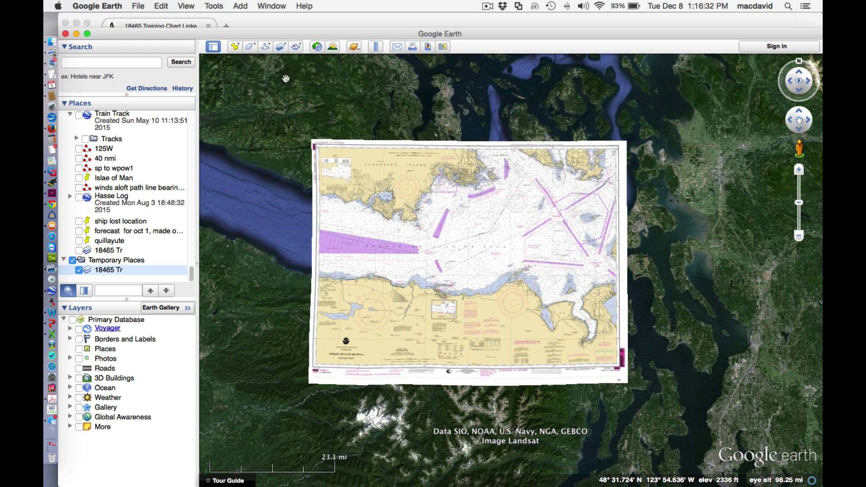
pyautogui.click(105, 6)
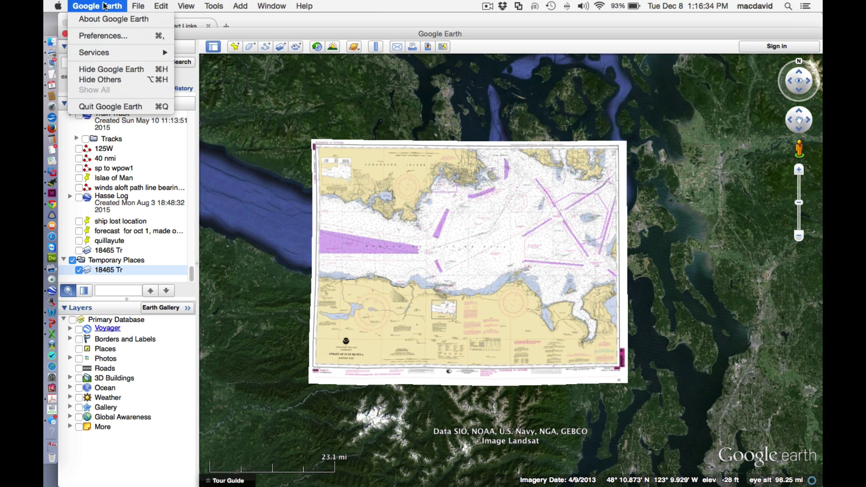
pyautogui.click(100, 36)
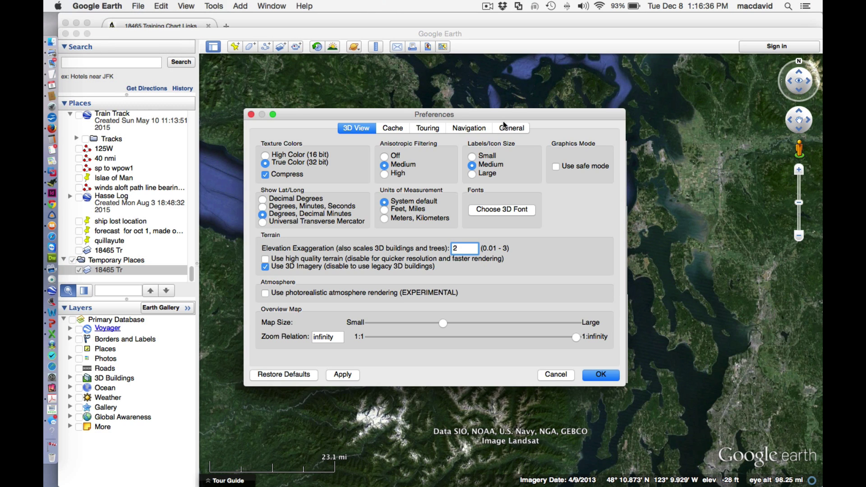
pyautogui.click(468, 130)
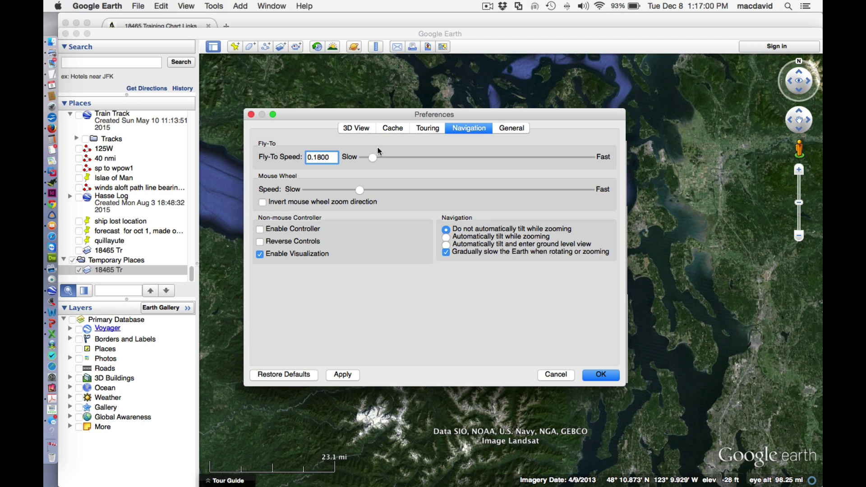
pyautogui.click(361, 130)
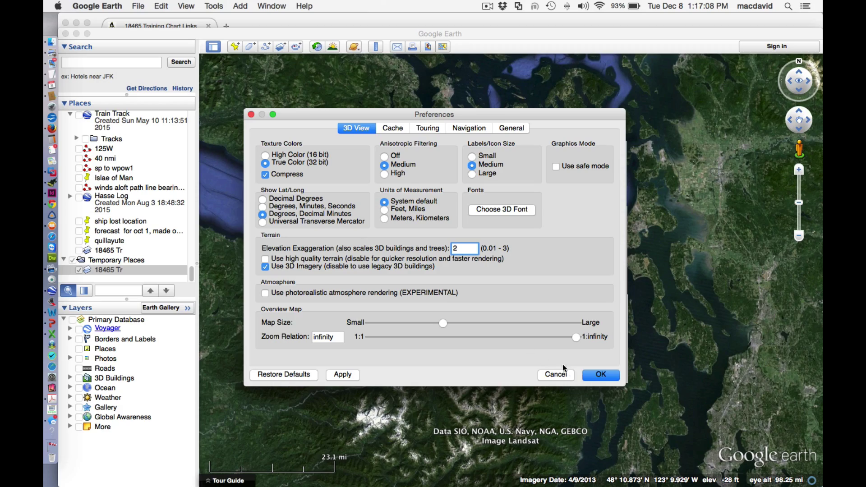
pyautogui.click(601, 376)
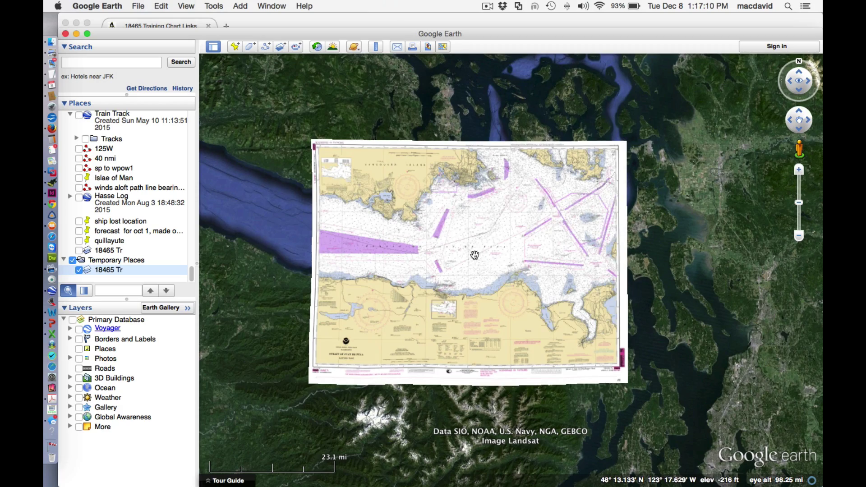
# Zoom in on Port Angeles harbour on the chart, then back out to the Strait of Juan de Fuca.
pyautogui.scroll(1, 475, 255)
pyautogui.scroll(5, 475, 255)
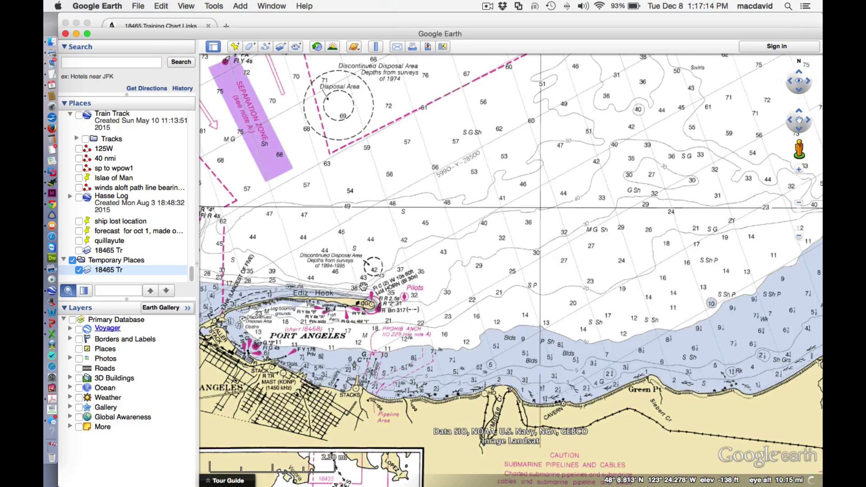
pyautogui.moveTo(390, 384); pyautogui.dragTo(621, 184)
pyautogui.scroll(5, 568, 212)
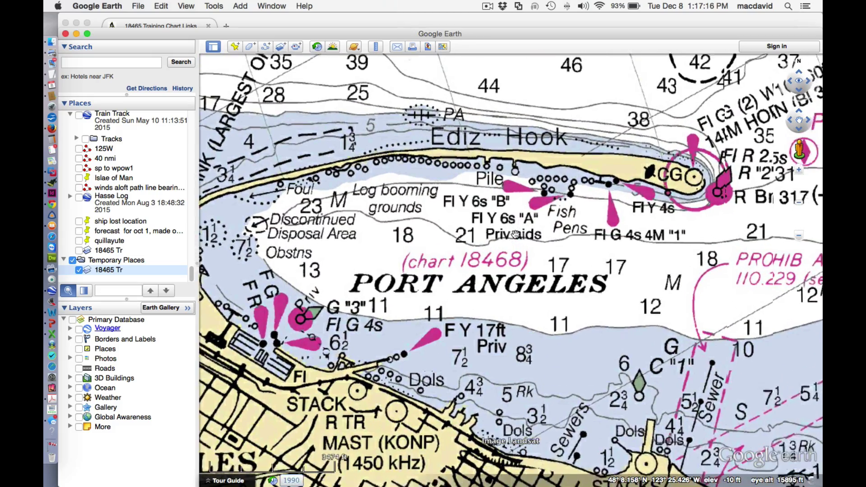
pyautogui.scroll(-10, 515, 234)
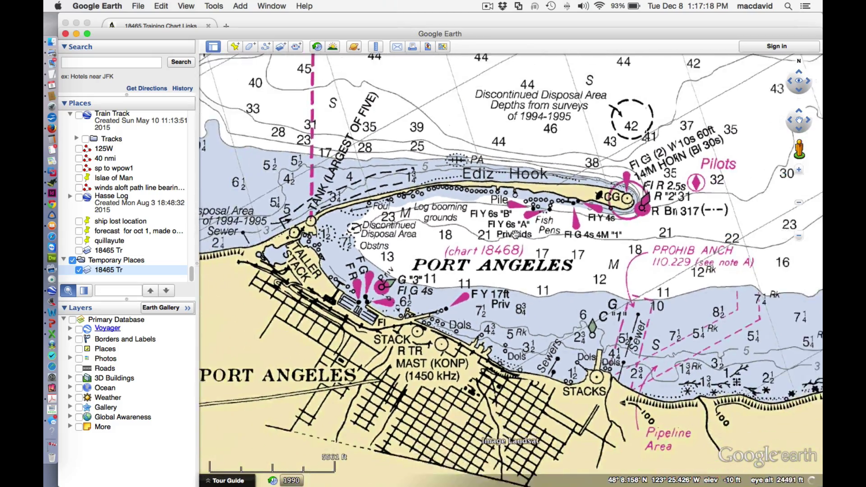
pyautogui.hscroll(10, 515, 233)
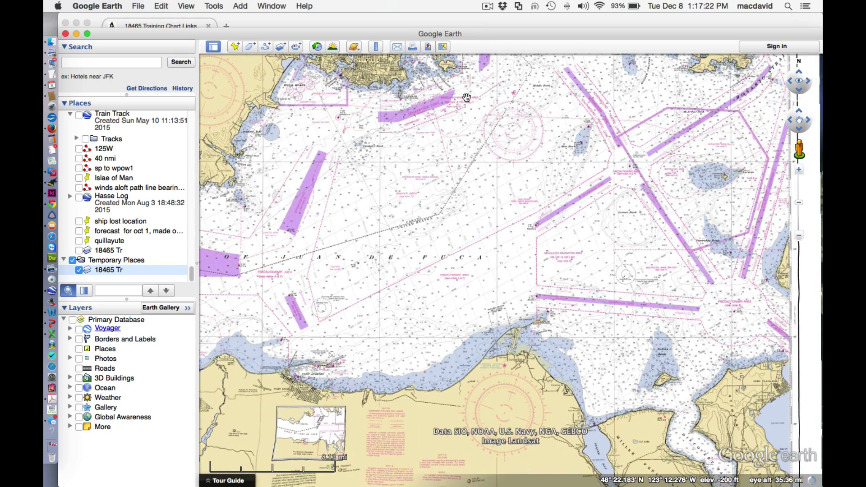
# With the Ruler, measure a line near Dungeness: 3.28 nautical miles at 59.44 degrees.
pyautogui.click(374, 48)
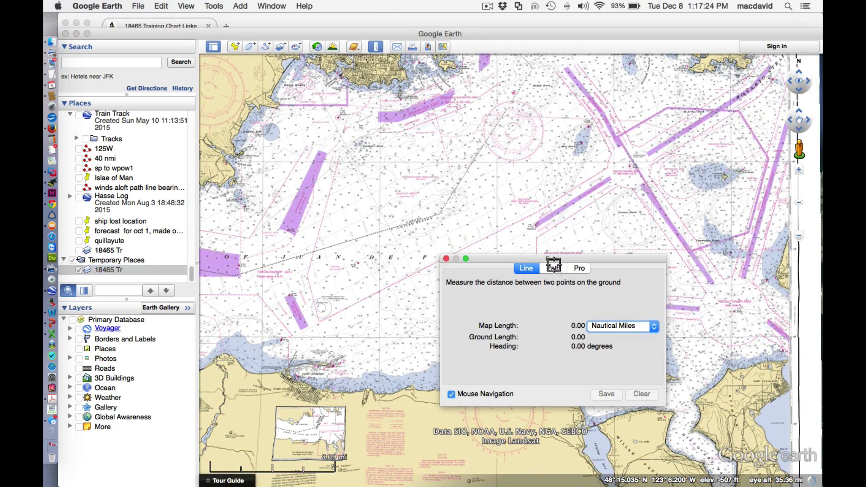
pyautogui.moveTo(639, 256); pyautogui.dragTo(439, 127)
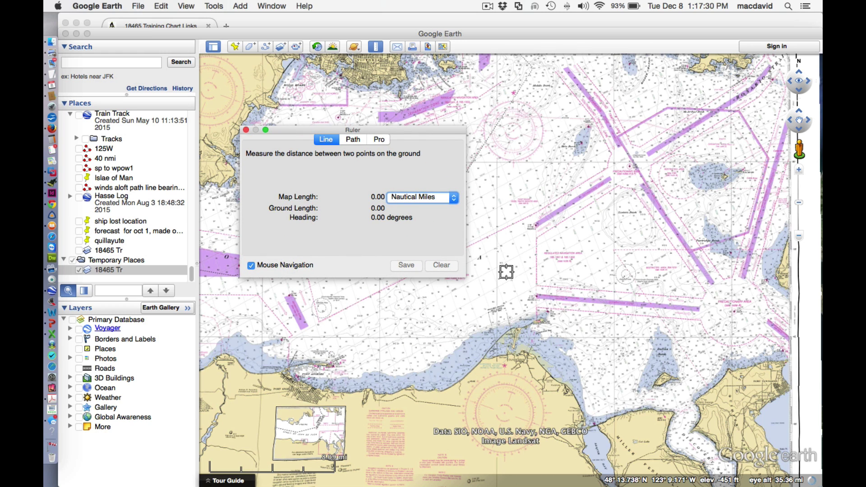
pyautogui.scroll(5, 528, 293)
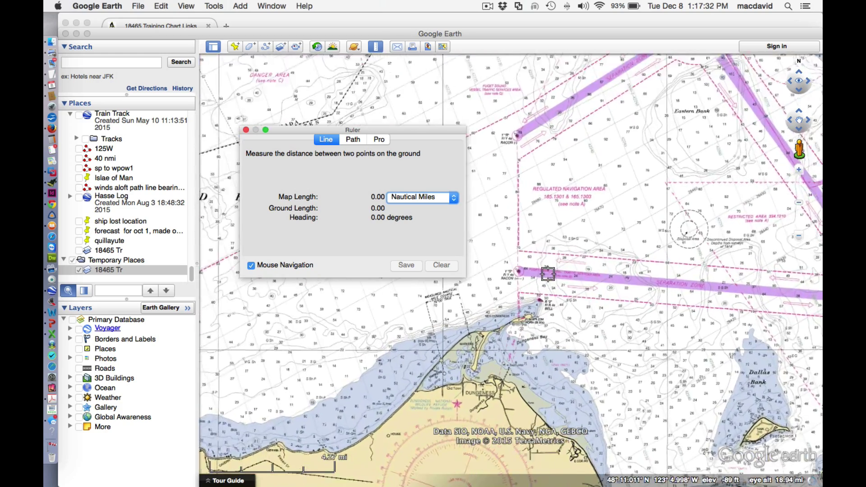
pyautogui.click(532, 218)
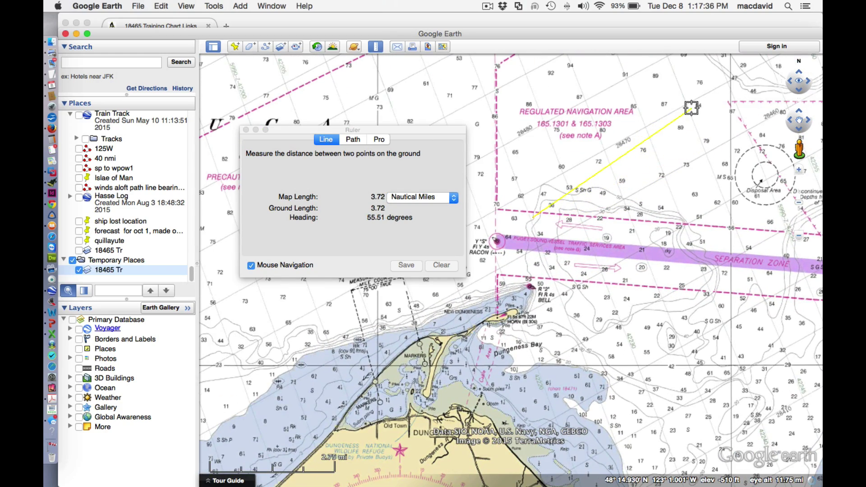
pyautogui.click(680, 131)
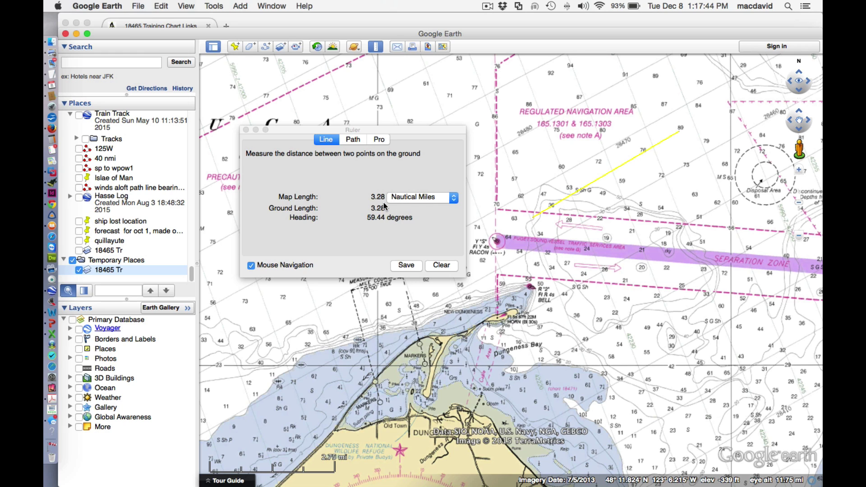
# Keep nautical miles as the unit, clear the measured line and close the Ruler.
pyautogui.click(440, 198)
pyautogui.click(432, 199)
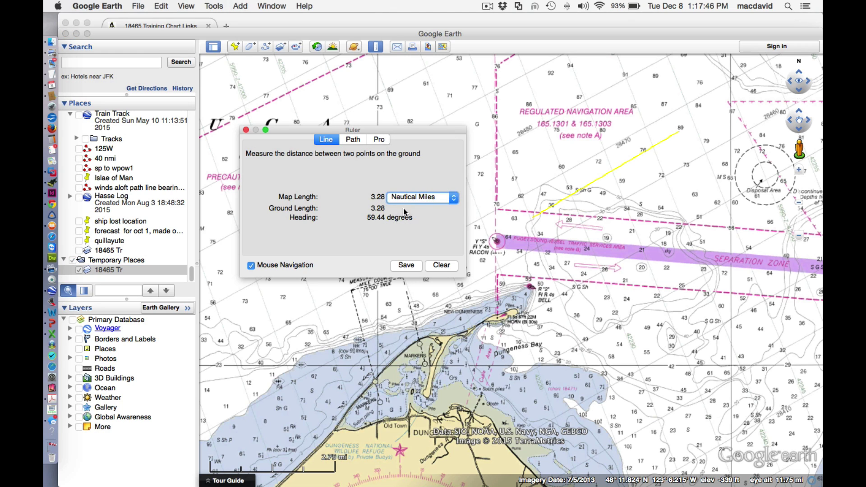
pyautogui.click(439, 265)
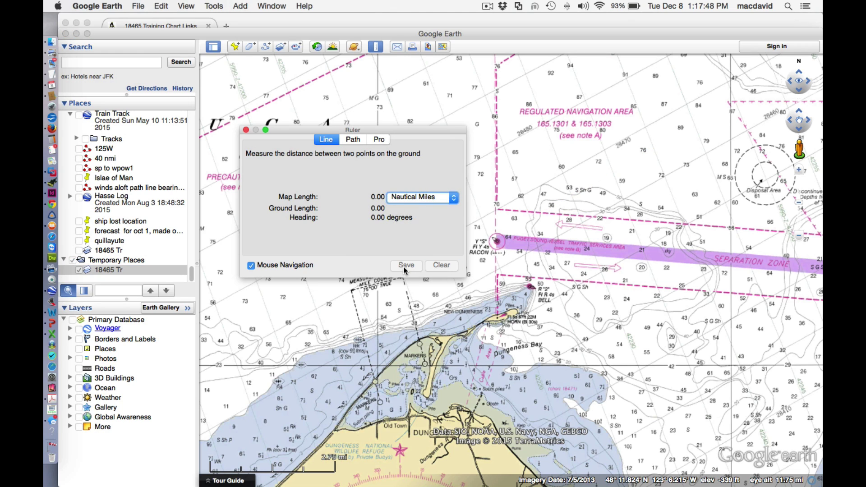
pyautogui.click(246, 130)
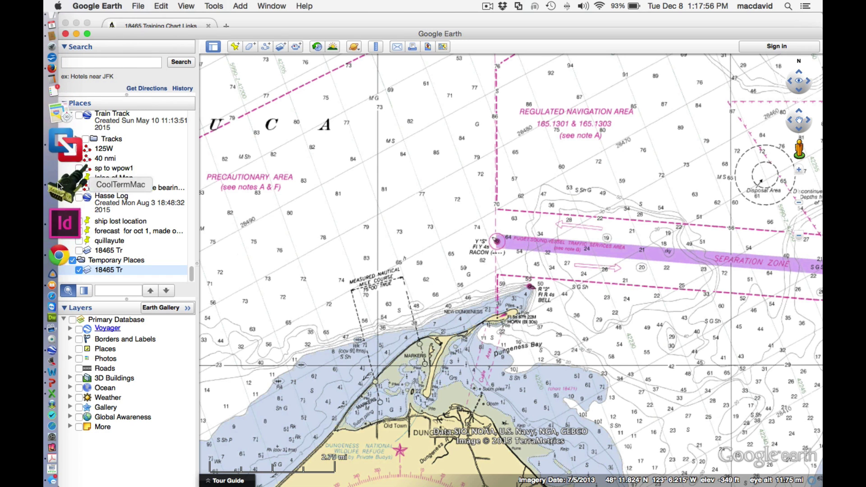
# In iBooks, go to the workbook exercises on pages 19–20 for question 2-27.
pyautogui.click(63, 217)
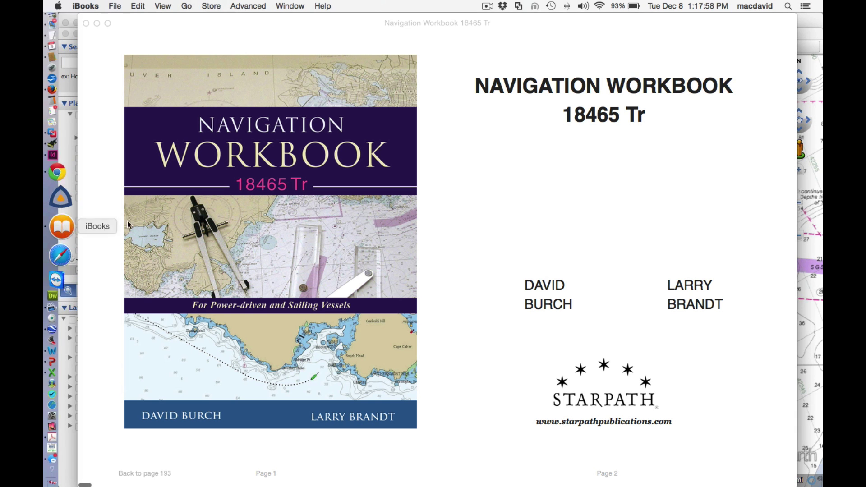
pyautogui.click(142, 23)
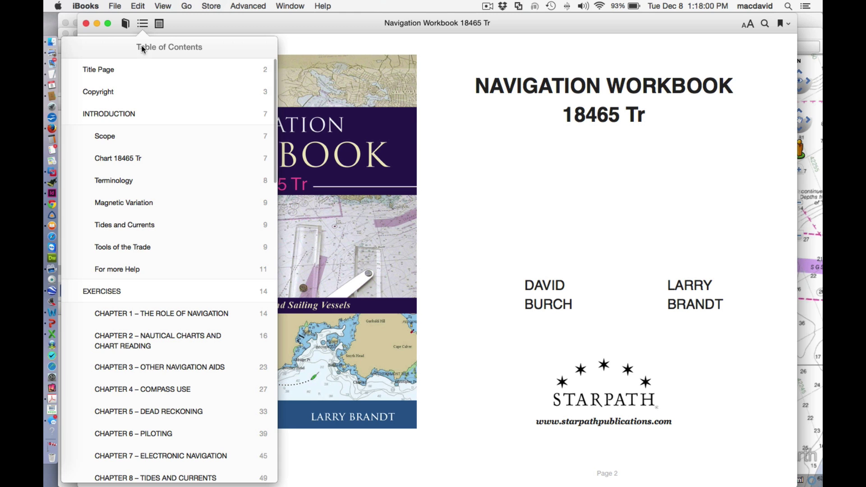
pyautogui.scroll(-5, 166, 211)
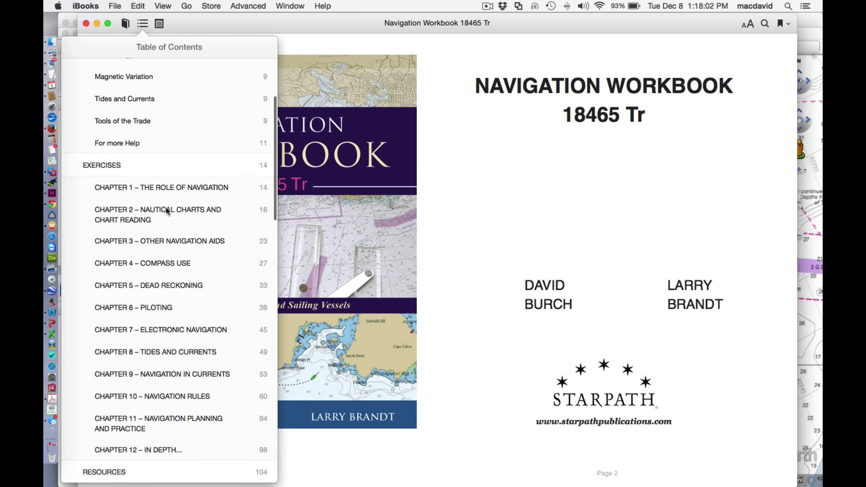
pyautogui.press('Escape')
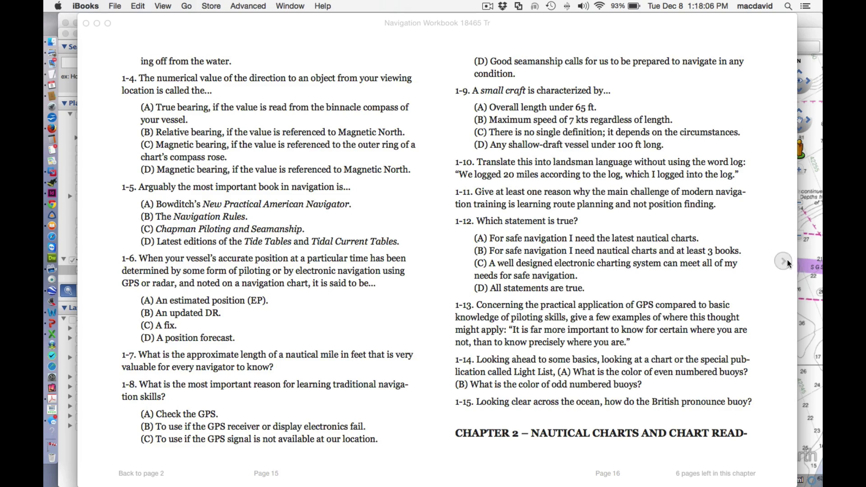
pyautogui.click(787, 263)
pyautogui.click(787, 263)
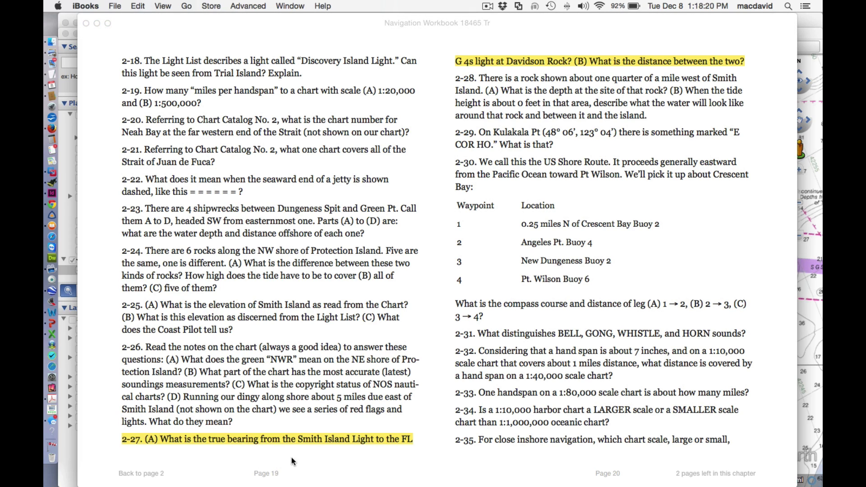
# Return to Google Earth and pan the chart to Partridge Bank and Eastern Bank.
pyautogui.doubleClick(286, 26)
pyautogui.click(361, 162)
pyautogui.moveTo(361, 162); pyautogui.dragTo(253, 285)
pyautogui.moveTo(338, 270); pyautogui.dragTo(580, 277)
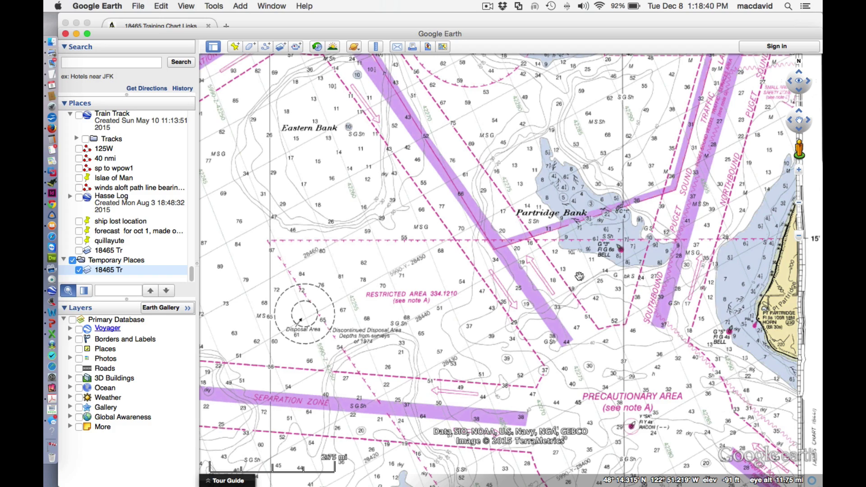
# Pan the chart north to bring Smith Island and the Cable Area into view.
pyautogui.scroll(-3, 579, 276)
pyautogui.moveTo(579, 276); pyautogui.dragTo(400, 279)
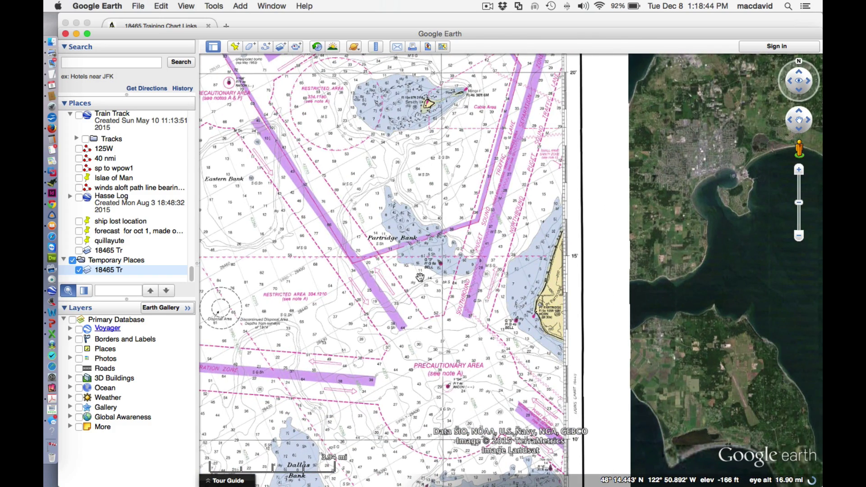
pyautogui.scroll(3, 411, 295)
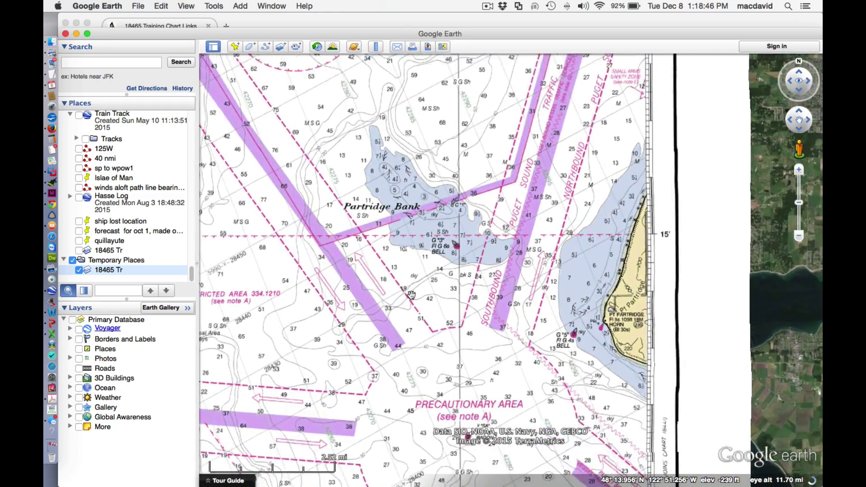
pyautogui.moveTo(411, 295); pyautogui.dragTo(411, 332)
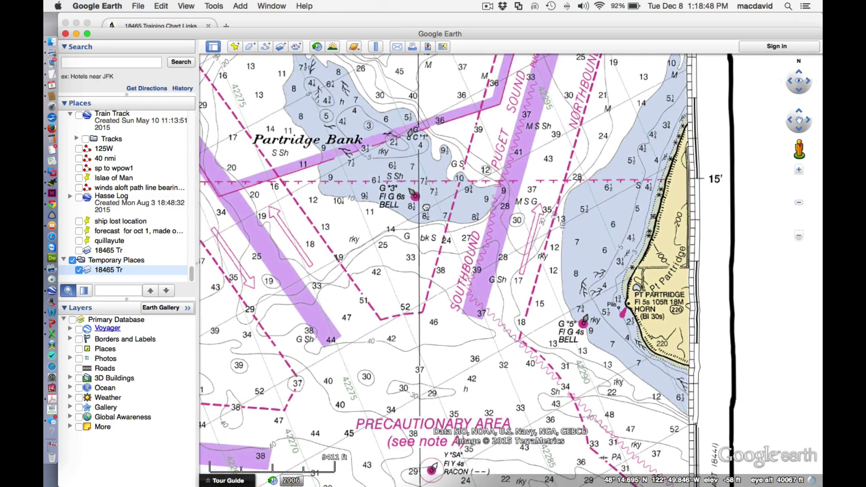
pyautogui.moveTo(487, 269); pyautogui.dragTo(487, 438)
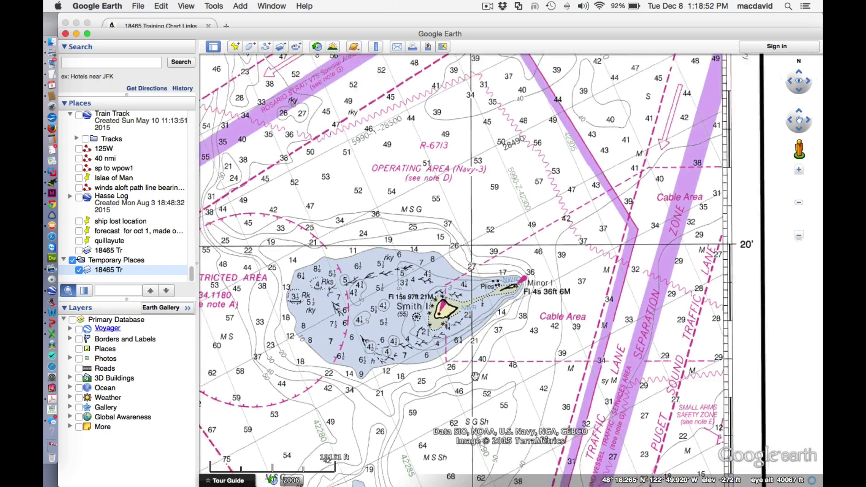
# Centre Davidson Rock with Rosario Strait upper right, and open the Ruler.
pyautogui.scroll(-5, 456, 333)
pyautogui.scroll(10, 555, 239)
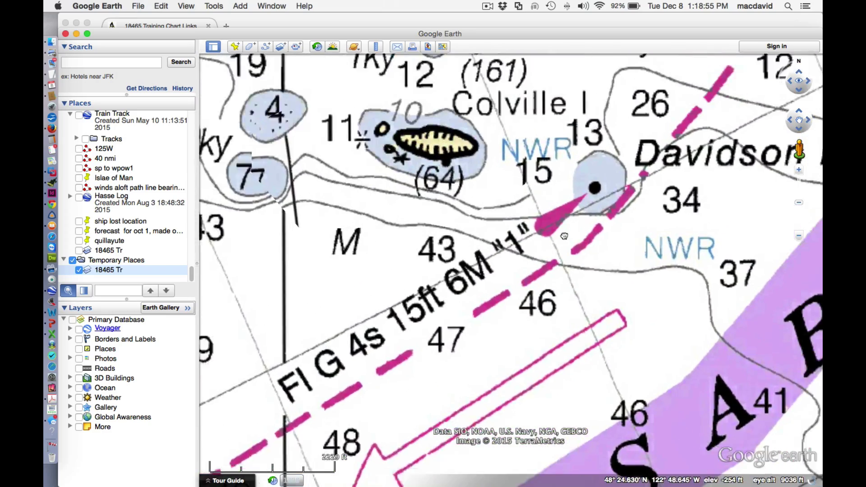
pyautogui.moveTo(565, 236); pyautogui.dragTo(307, 227)
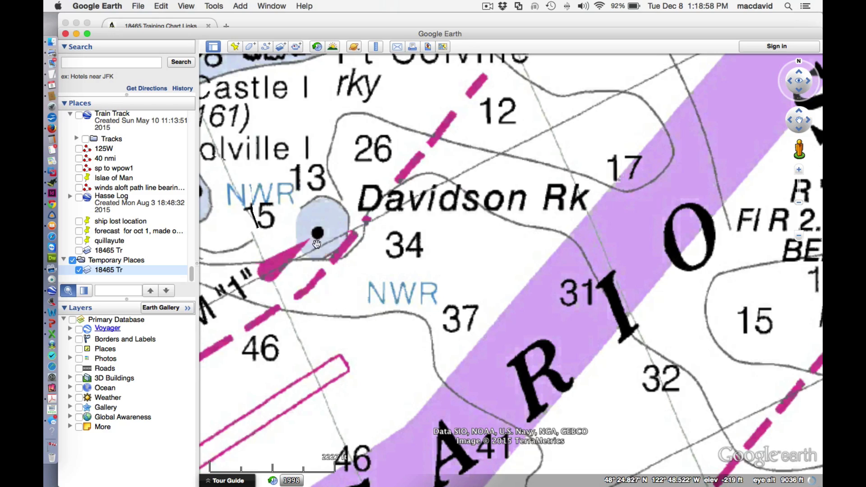
pyautogui.scroll(-8, 374, 300)
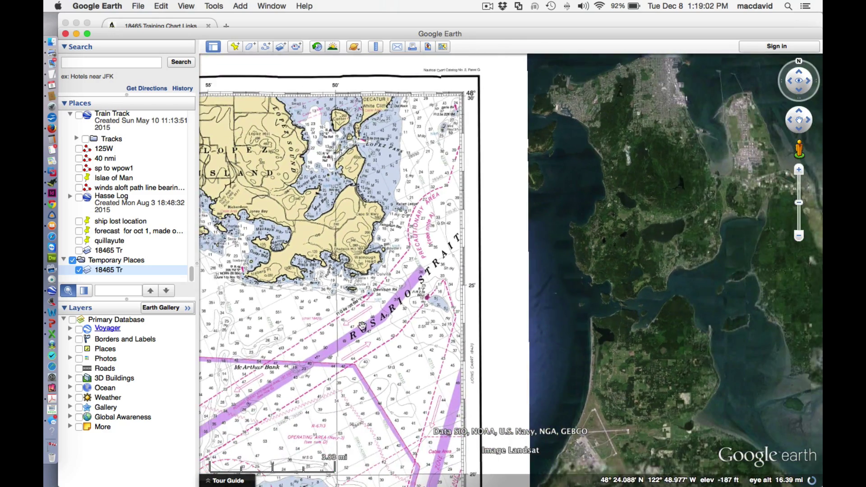
pyautogui.moveTo(374, 300); pyautogui.dragTo(440, 212)
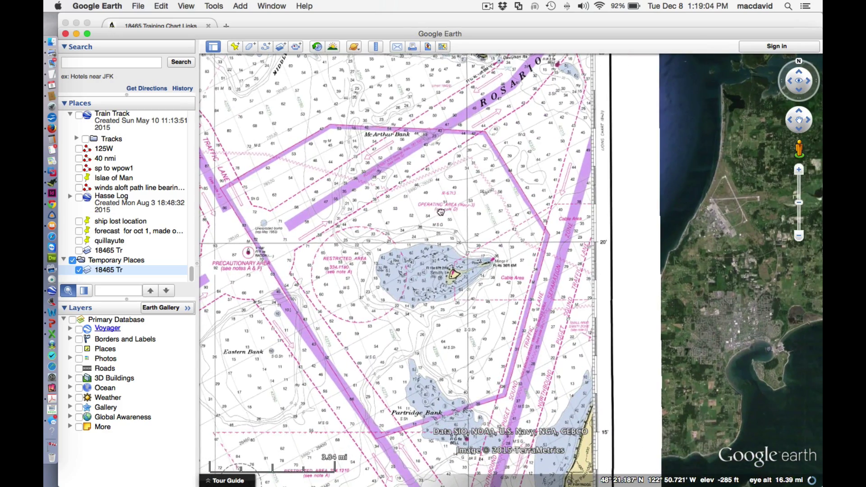
pyautogui.scroll(5, 416, 329)
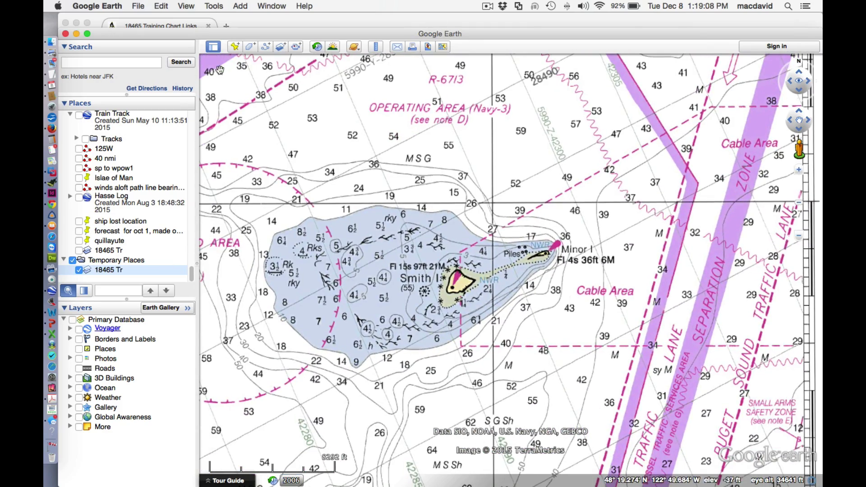
pyautogui.click(374, 47)
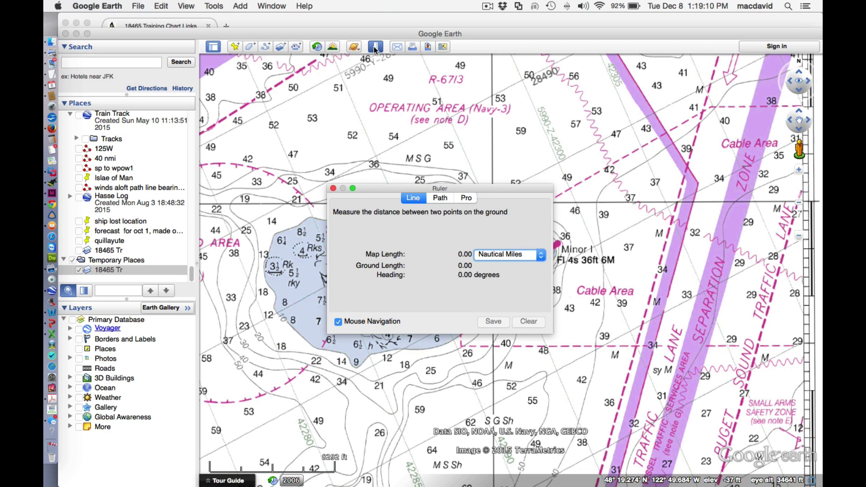
# Move the Ruler panel aside and start the line at the Smith Island light.
pyautogui.moveTo(510, 187); pyautogui.dragTo(340, 107)
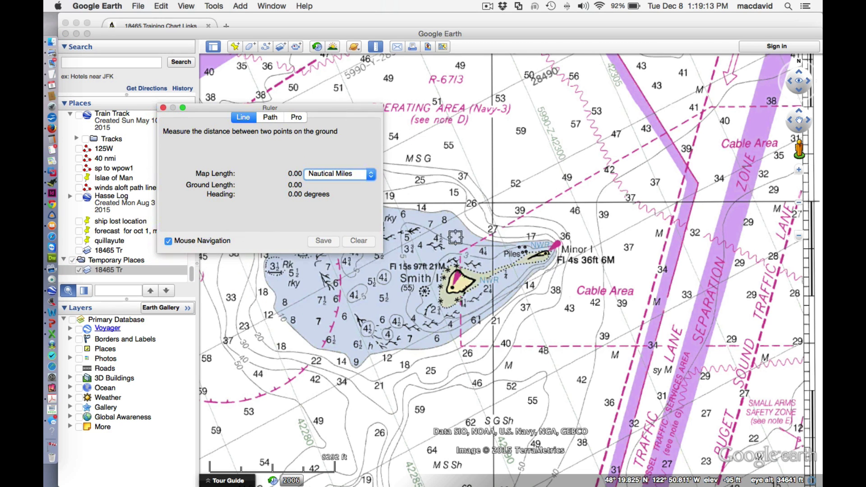
pyautogui.scroll(5, 449, 293)
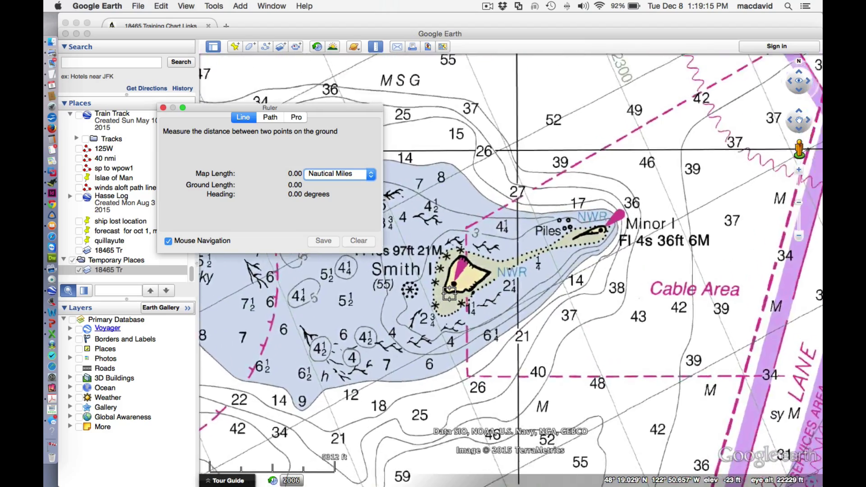
pyautogui.scroll(3, 449, 293)
pyautogui.scroll(5, 464, 258)
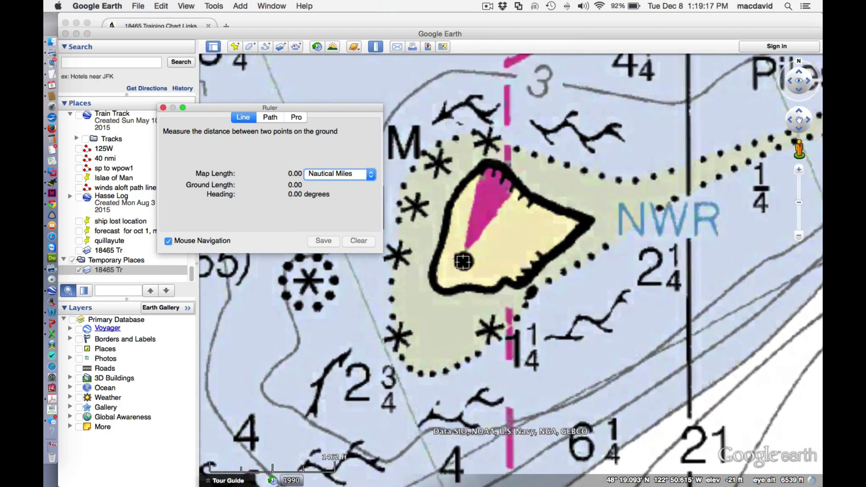
pyautogui.scroll(-2, 463, 263)
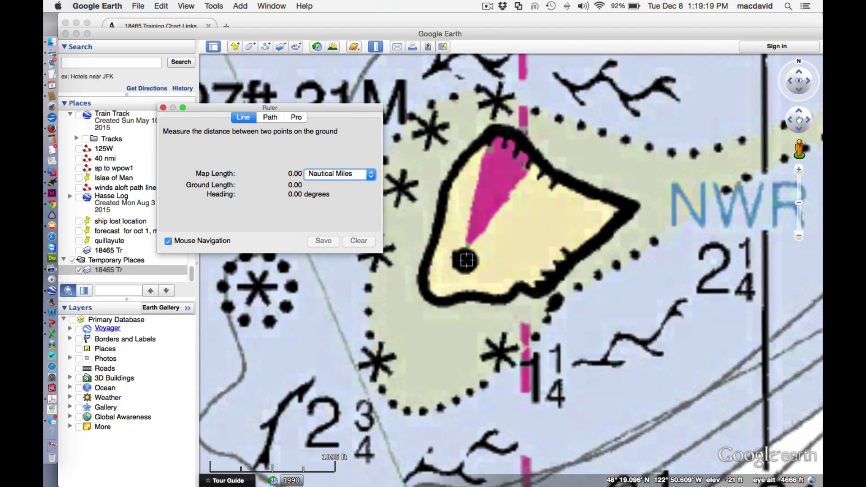
pyautogui.click(465, 260)
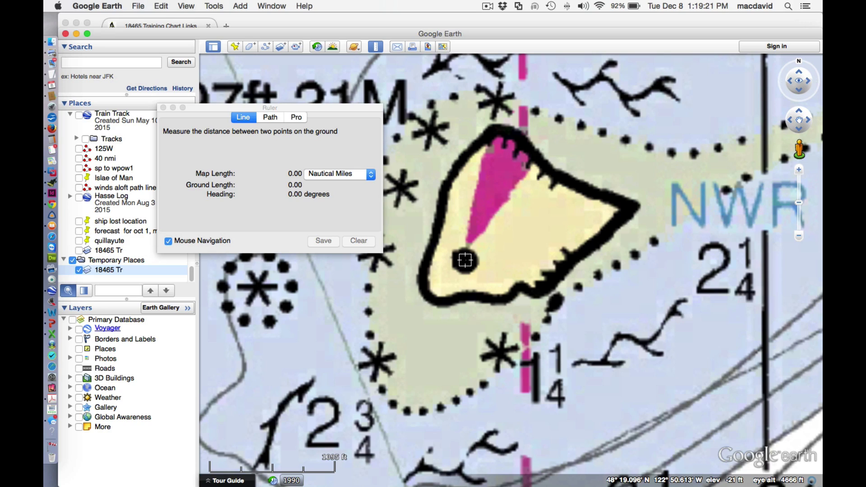
# Pan north and end the line at the Fl G 4s light: 5.86 nmi at 12.95 degrees.
pyautogui.scroll(-3, 542, 113)
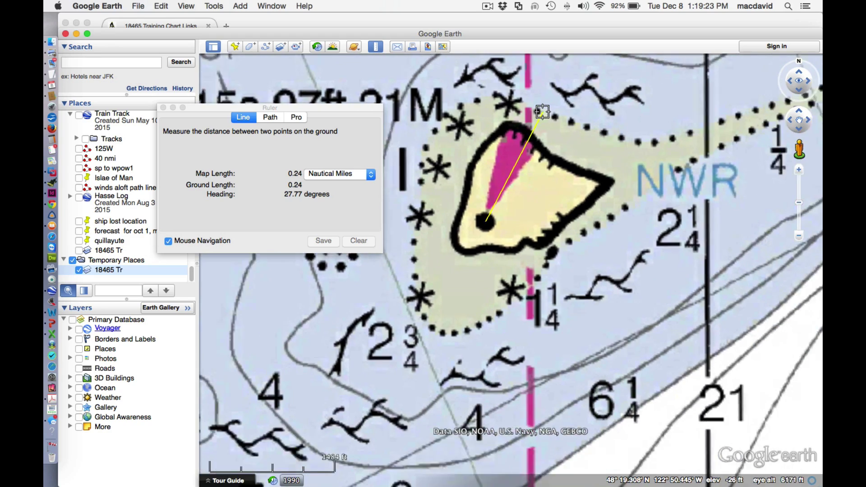
pyautogui.scroll(-2, 542, 112)
pyautogui.scroll(-3, 542, 112)
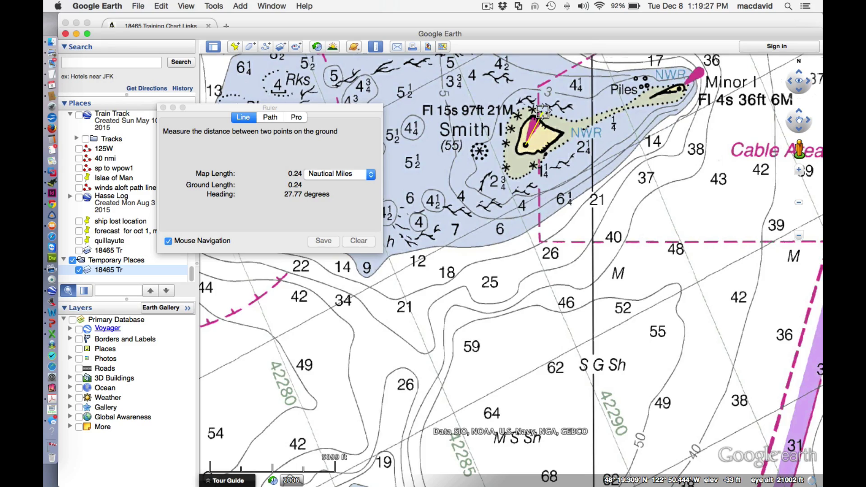
pyautogui.press('Up')
pyautogui.press('Up')
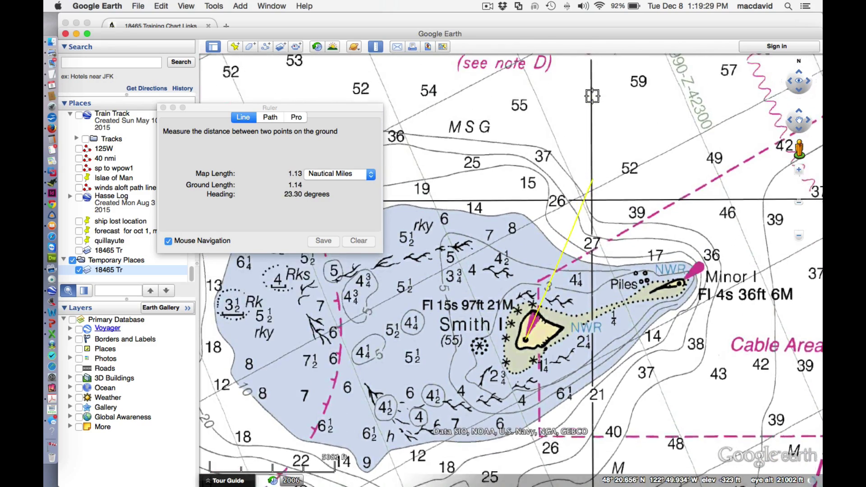
pyautogui.press('Up')
pyautogui.press('Up')
pyautogui.press('Up')
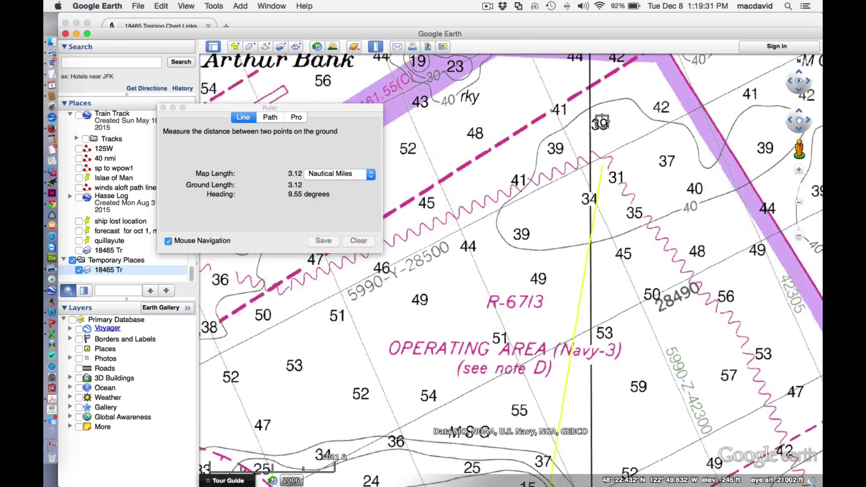
pyautogui.press('Up')
pyautogui.press('Up')
pyautogui.press('Up')
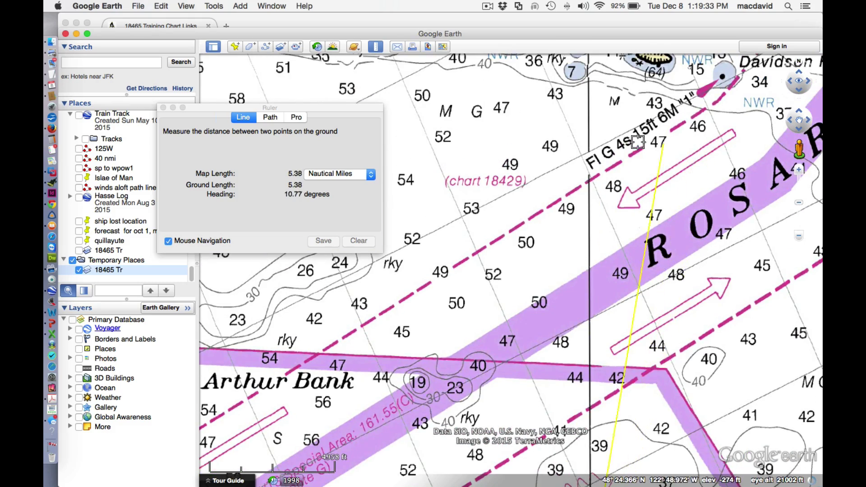
pyautogui.press('Up')
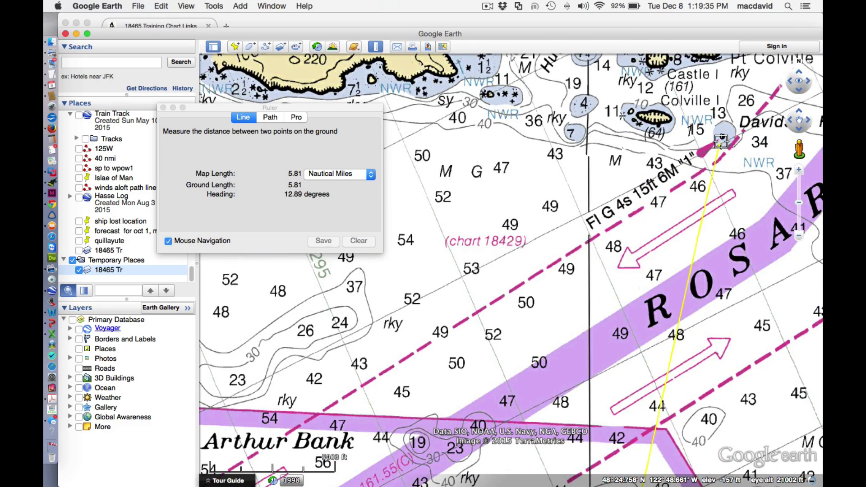
pyautogui.scroll(10, 721, 141)
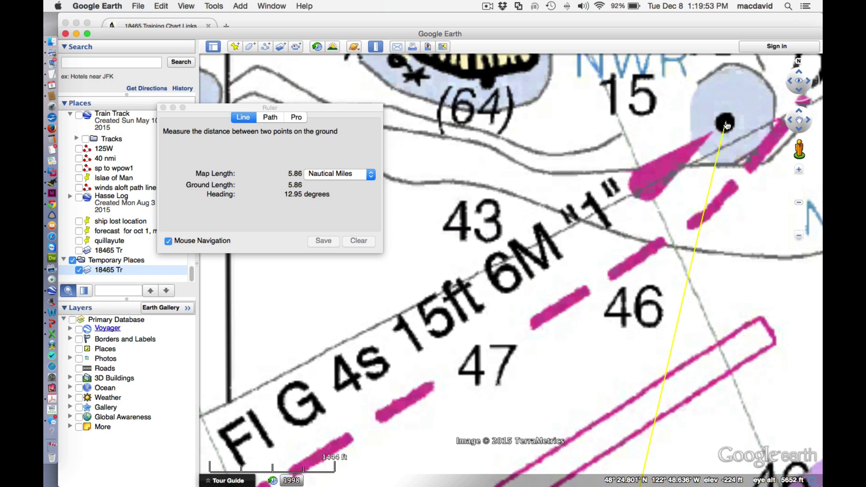
pyautogui.click(727, 125)
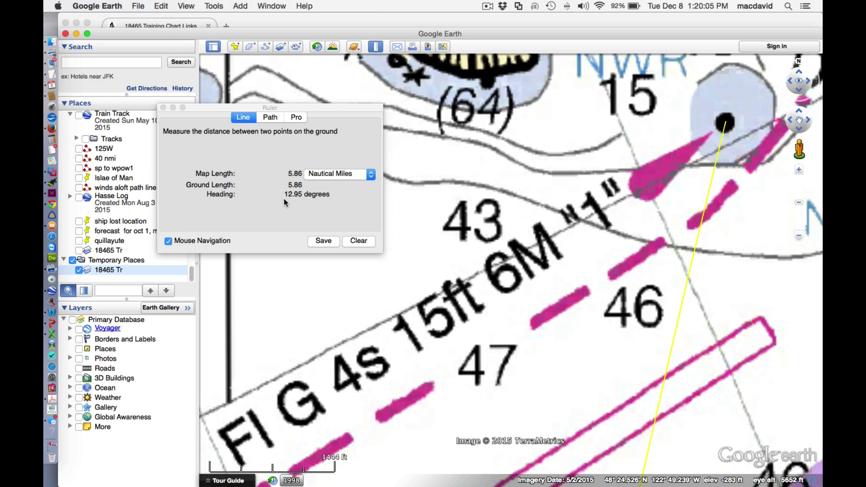
# Bring the workbook forward in iBooks and jump to the Chapter 2 answers.
pyautogui.click(59, 129)
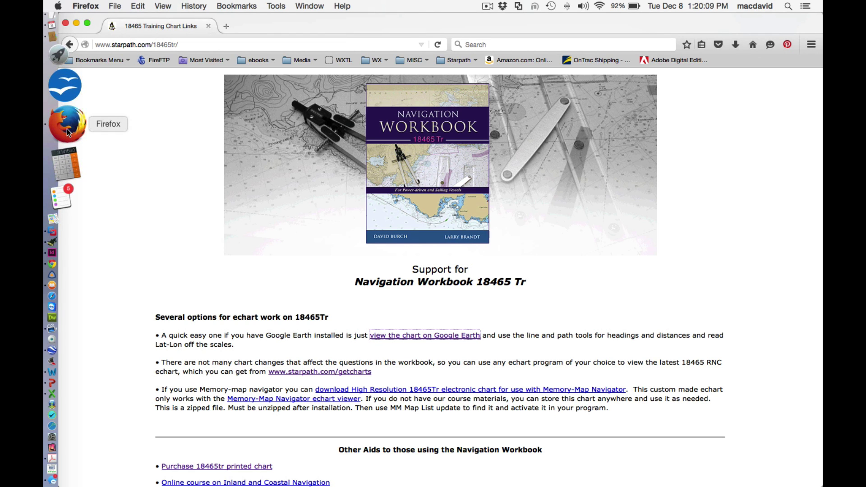
pyautogui.click(60, 195)
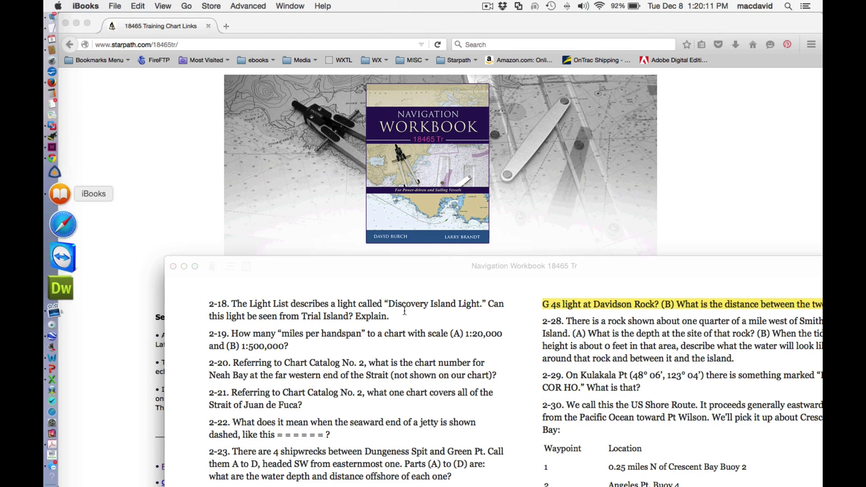
pyautogui.moveTo(729, 266); pyautogui.dragTo(574, 121)
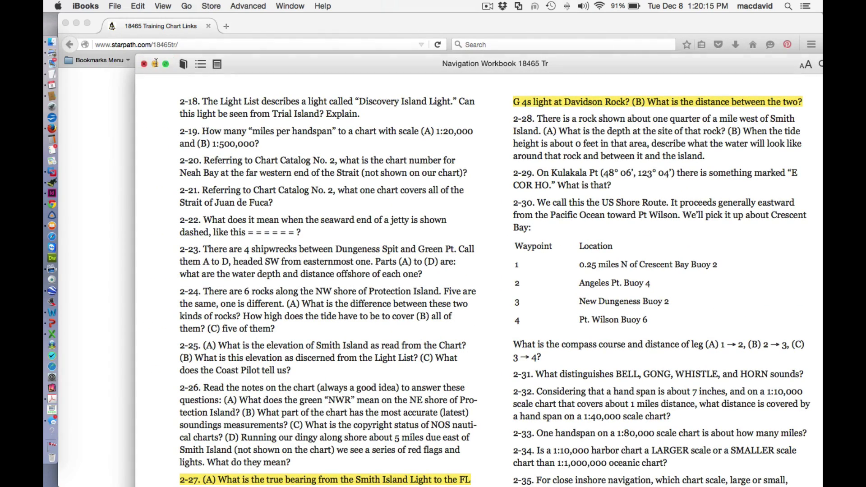
pyautogui.click(201, 64)
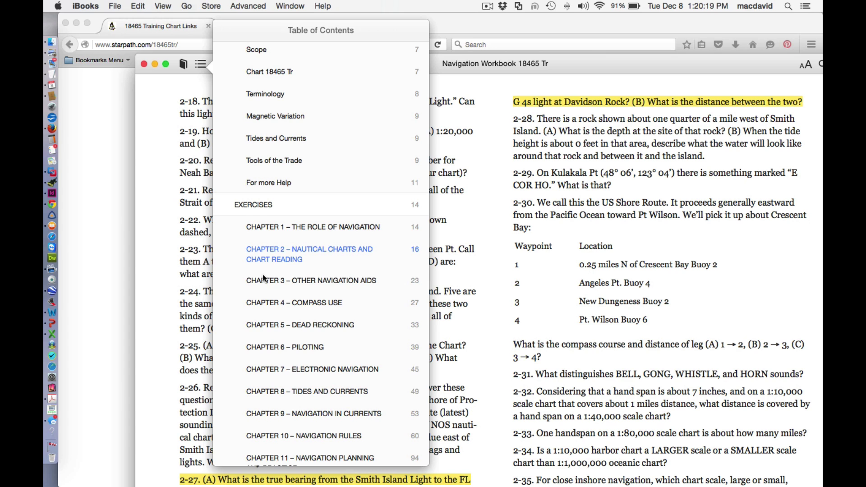
pyautogui.scroll(-10, 263, 278)
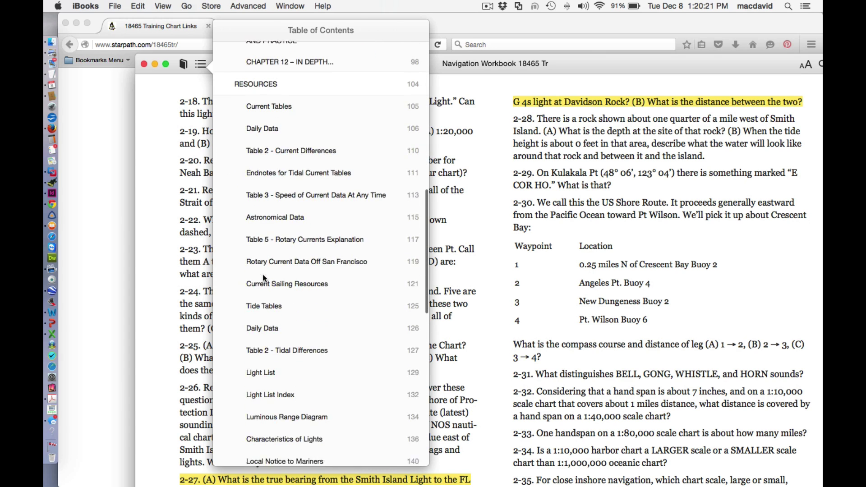
pyautogui.scroll(8, 263, 274)
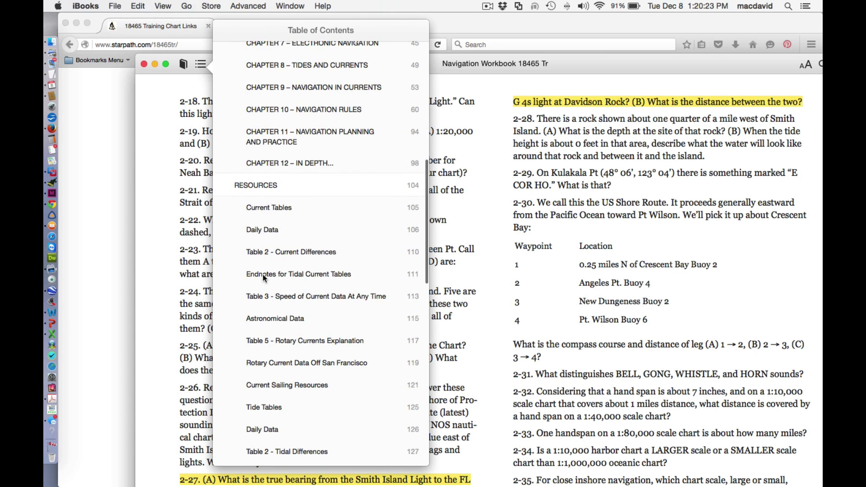
pyautogui.scroll(10, 262, 274)
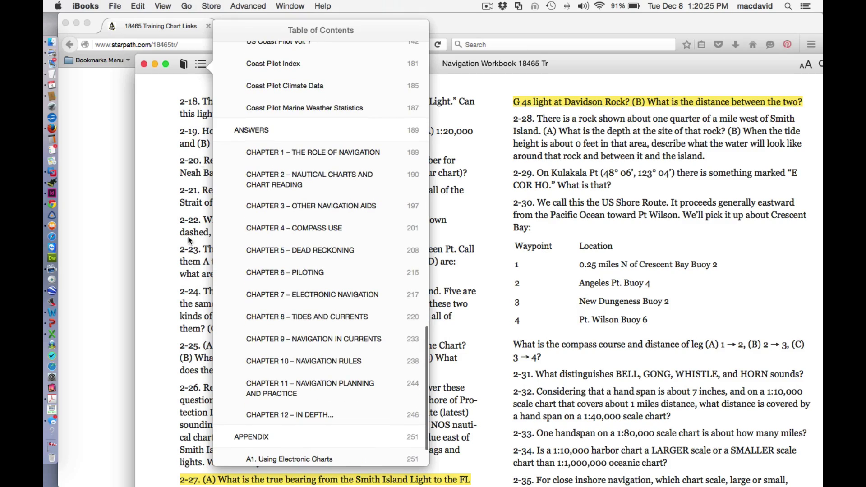
pyautogui.click(277, 182)
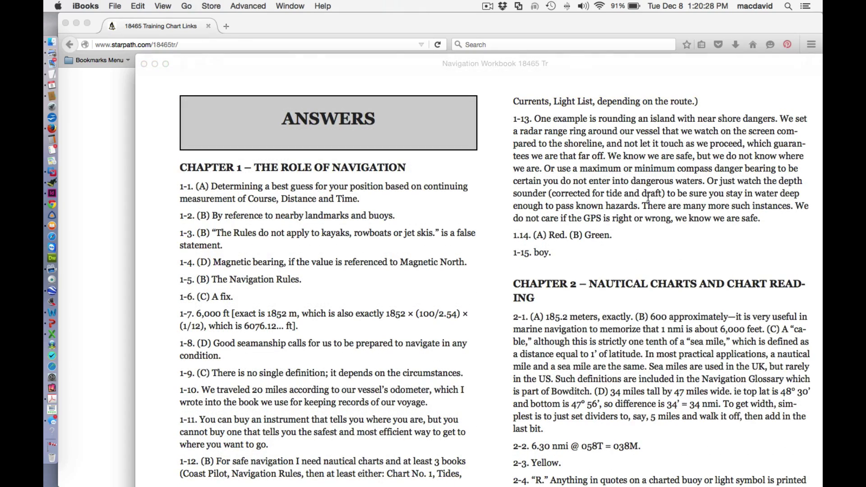
# Highlight answer 2-27 (013 T, 5.84 nmi) in yellow and shrink the workbook window.
pyautogui.press('Right')
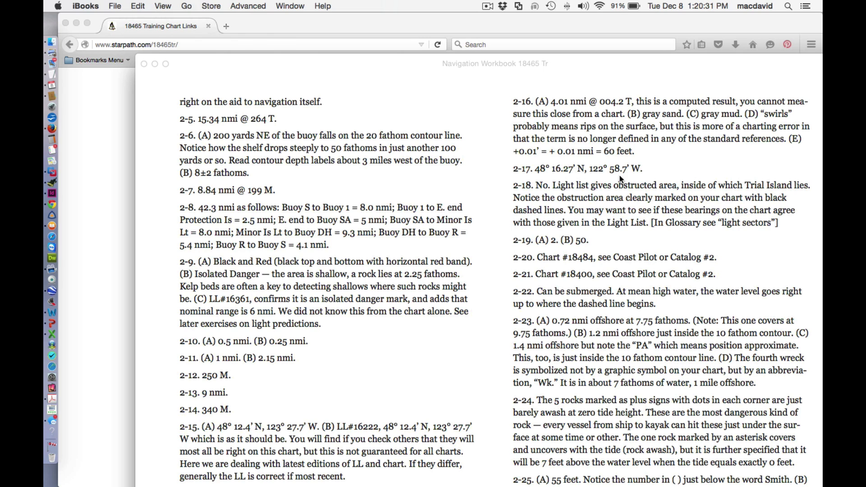
pyautogui.press('Right')
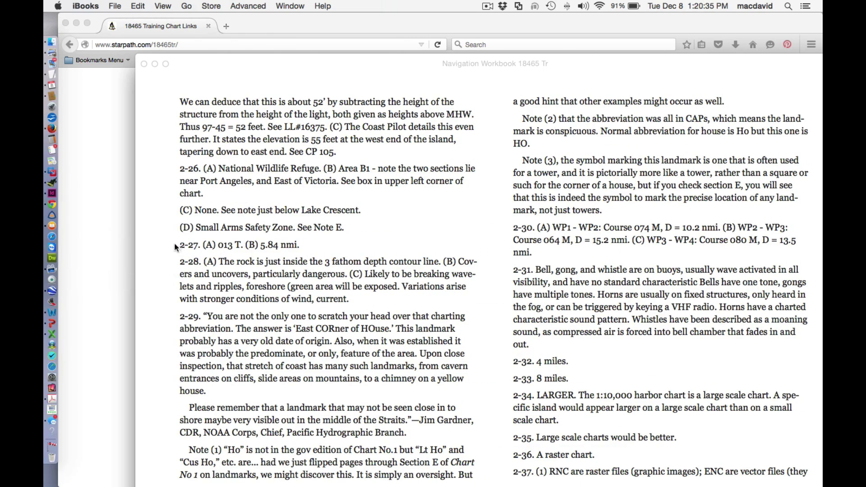
pyautogui.moveTo(181, 247); pyautogui.dragTo(349, 253)
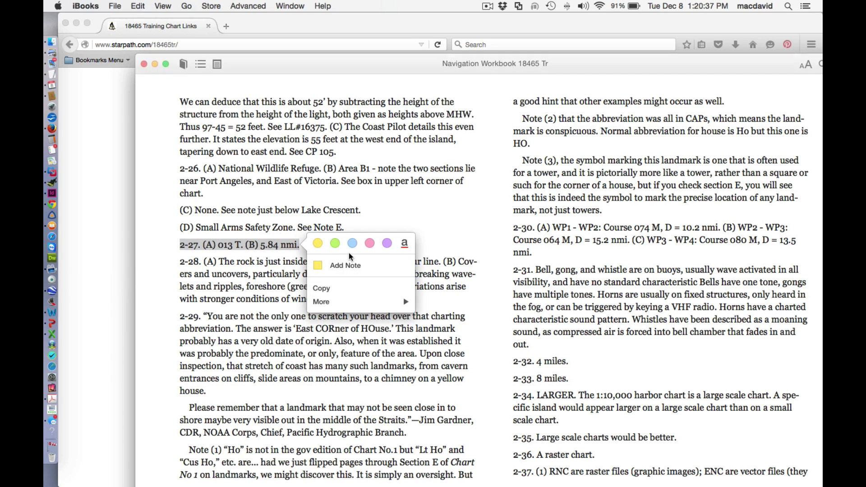
pyautogui.click(317, 244)
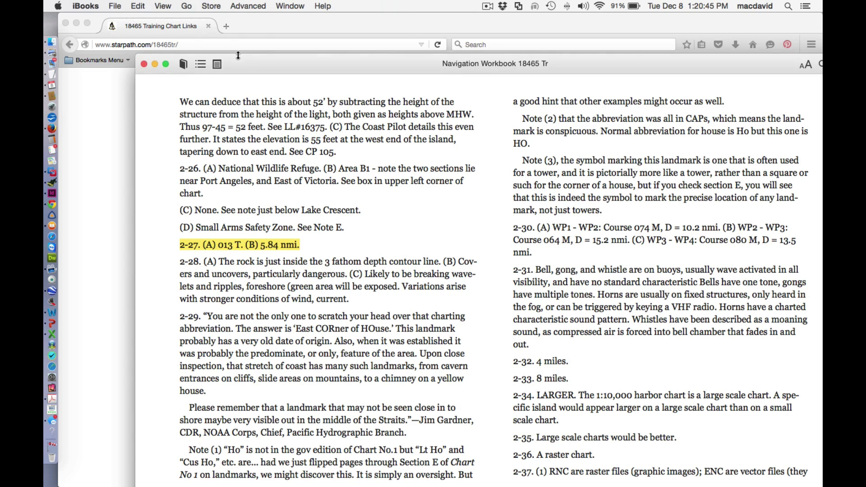
pyautogui.doubleClick(238, 63)
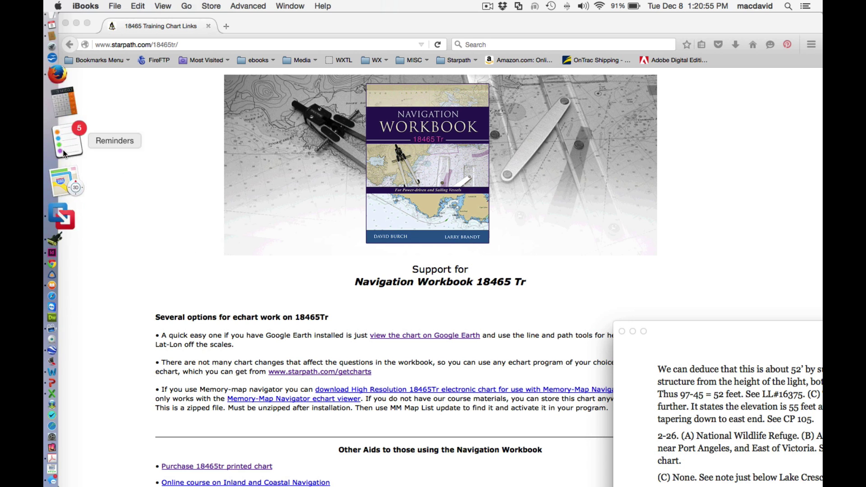
# Move the browser aside so the Google Earth map window is back in front.
pyautogui.click(64, 129)
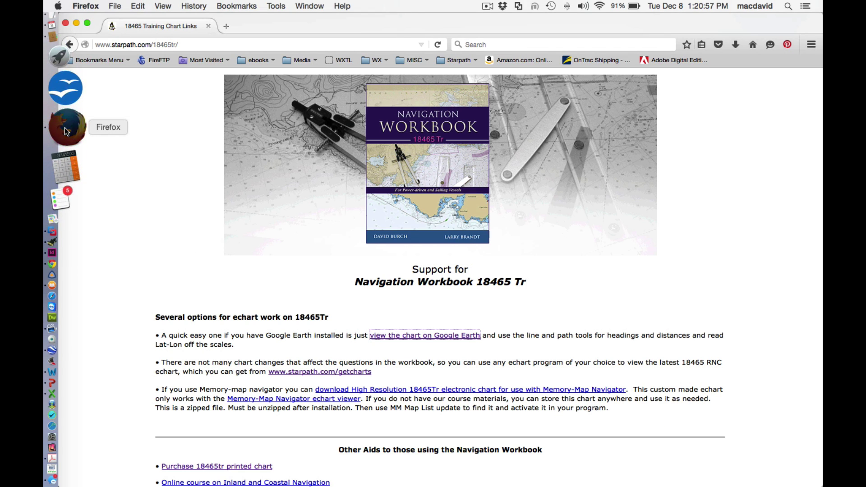
pyautogui.moveTo(258, 18); pyautogui.dragTo(629, 216)
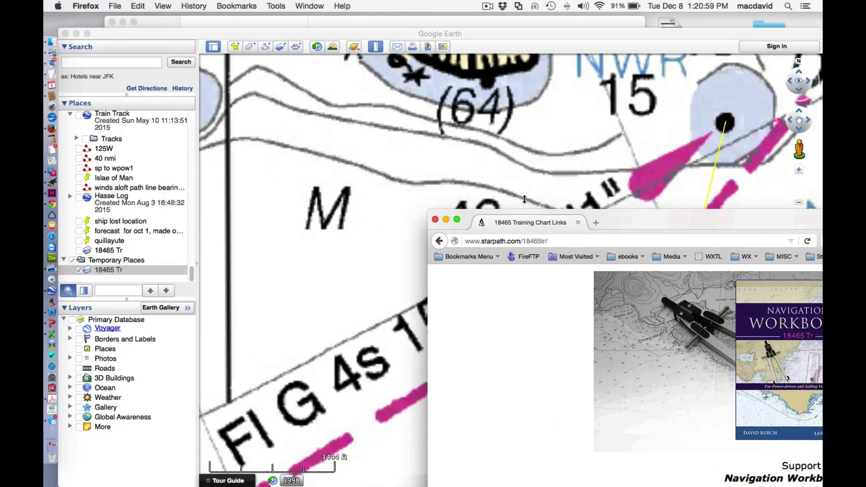
pyautogui.click(347, 207)
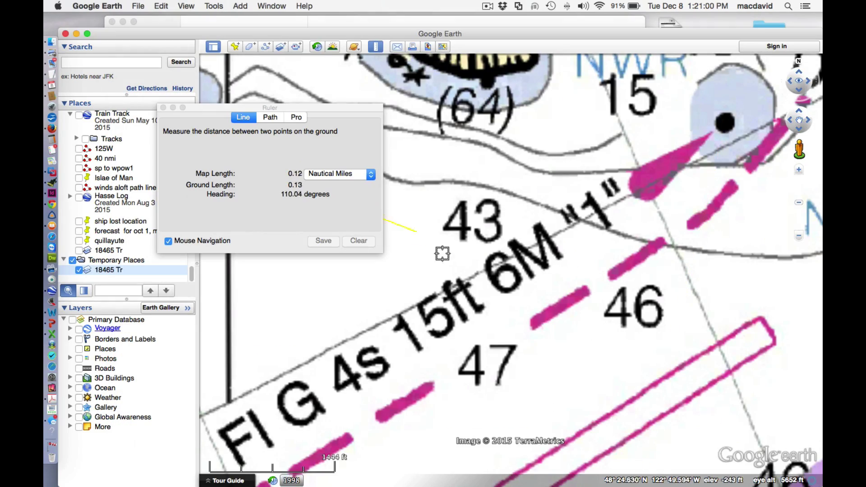
# Close the Ruler and zoom out to show Lopez Island, Rosario Strait and McArthur Bank.
pyautogui.click(163, 108)
pyautogui.scroll(-5, 477, 289)
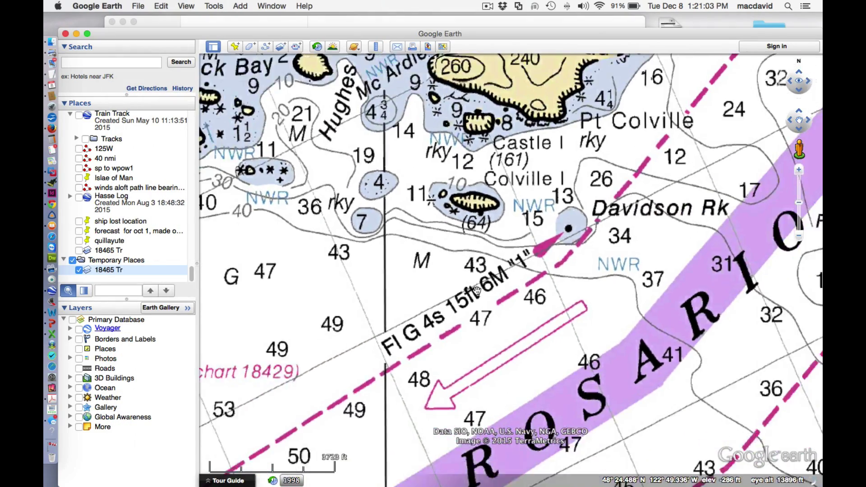
pyautogui.scroll(-5, 477, 289)
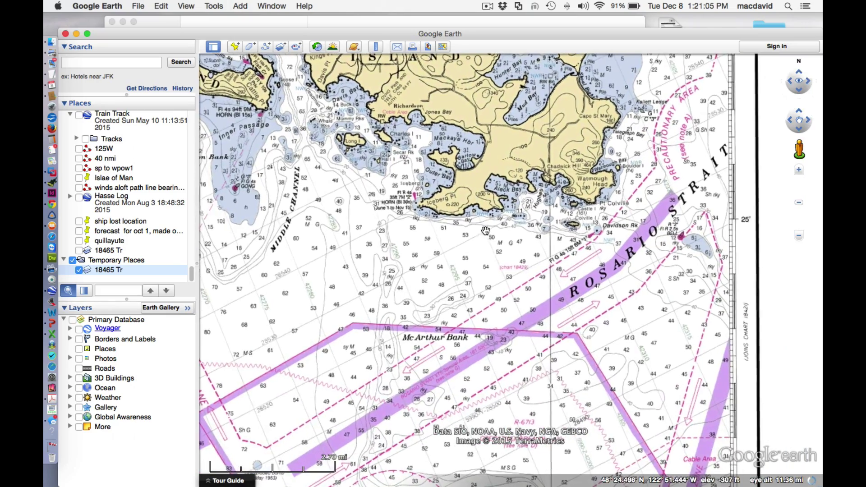
pyautogui.moveTo(349, 34); pyautogui.dragTo(305, 18)
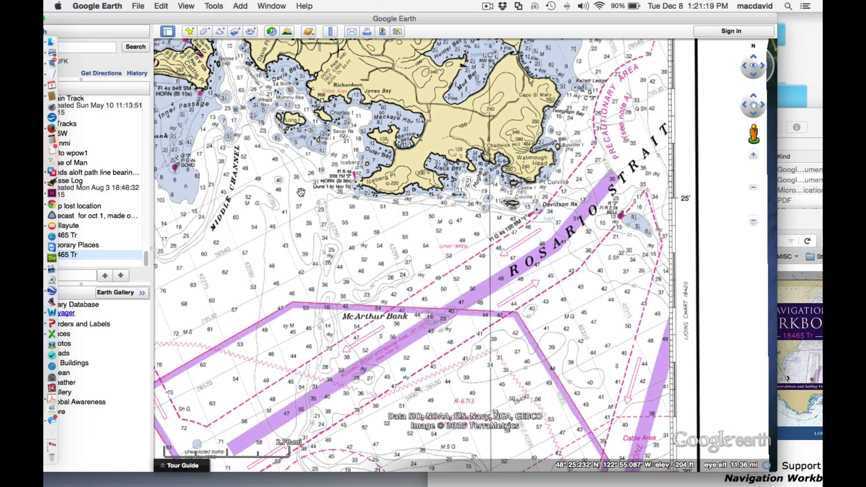
pyautogui.scroll(5, 329, 221)
pyautogui.scroll(3, 329, 220)
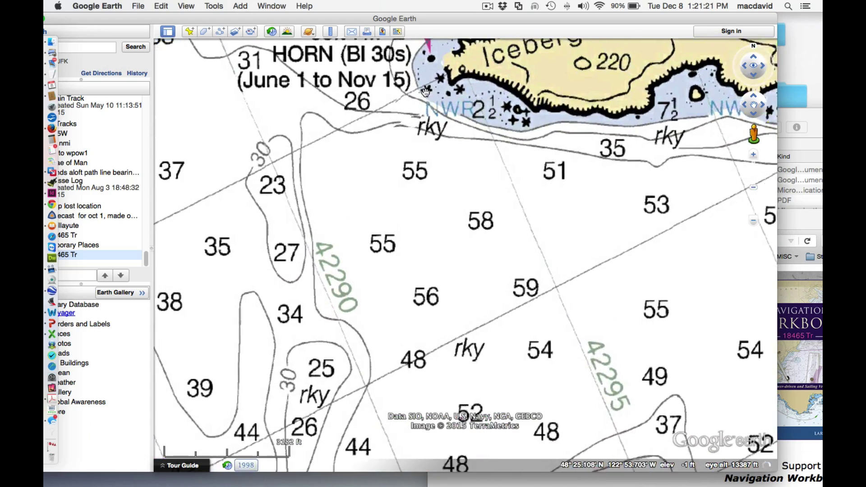
pyautogui.moveTo(432, 54); pyautogui.dragTo(381, 185)
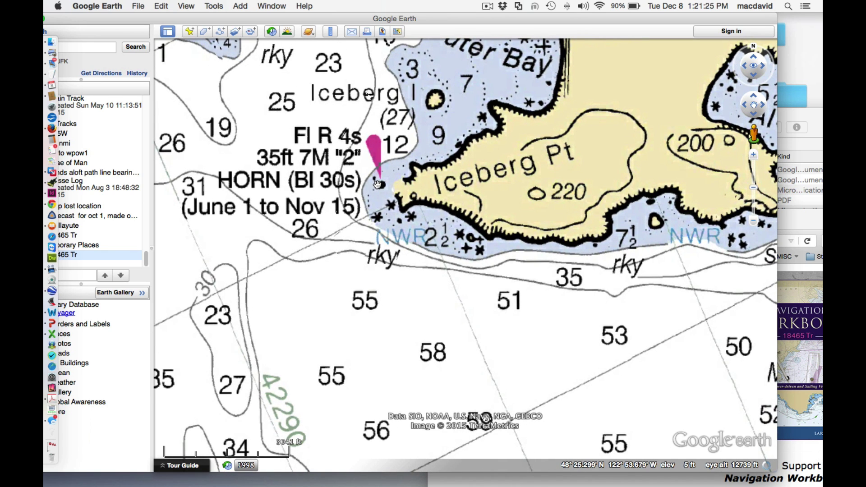
pyautogui.press('Down')
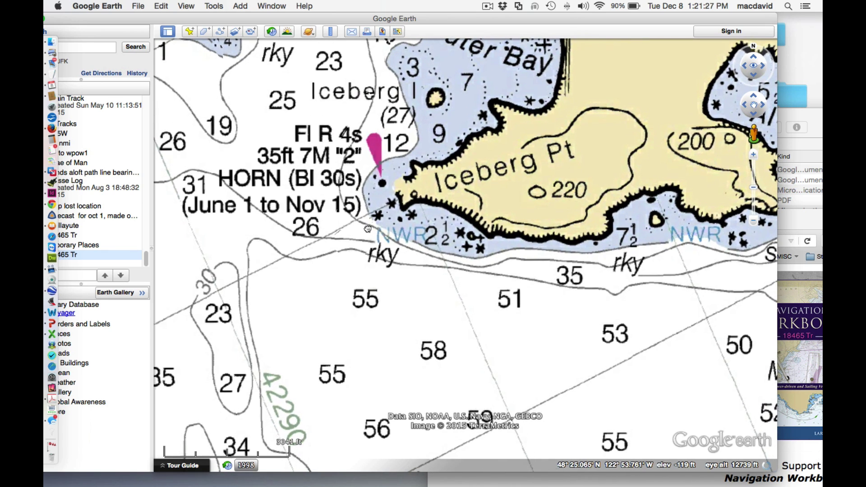
pyautogui.scroll(-5, 366, 182)
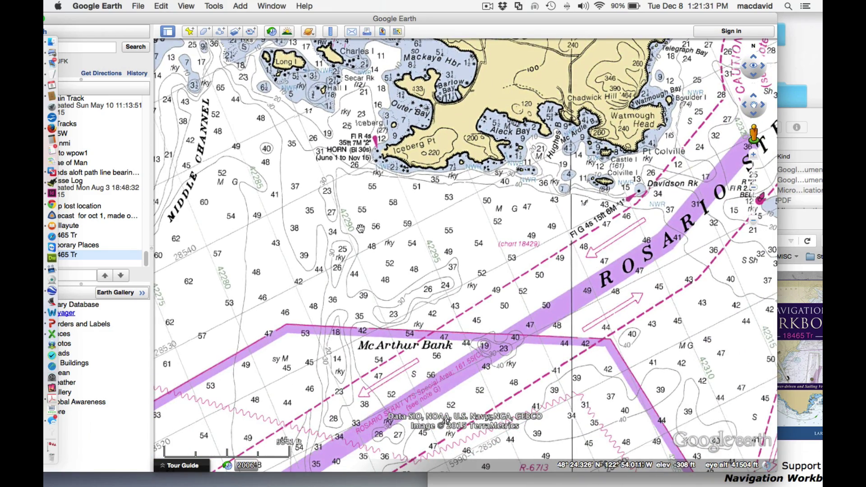
pyautogui.press('Down')
pyautogui.press('Right')
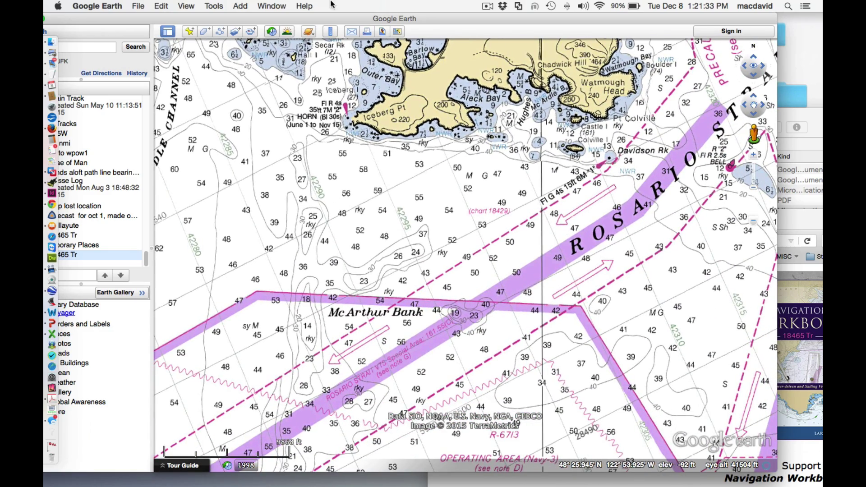
# Start a new placemark and position the pin and its details window on the chart.
pyautogui.click(189, 31)
pyautogui.moveTo(273, 96); pyautogui.dragTo(306, 315)
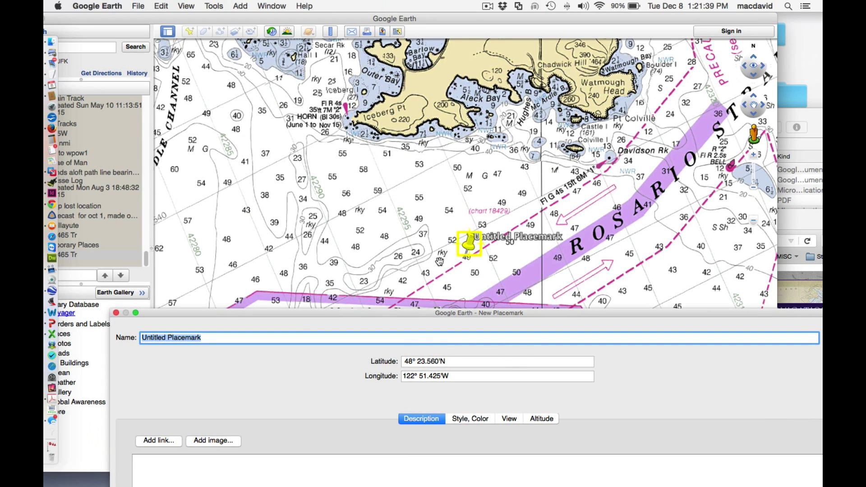
pyautogui.moveTo(471, 245); pyautogui.dragTo(405, 209)
pyautogui.moveTo(387, 310); pyautogui.dragTo(379, 256)
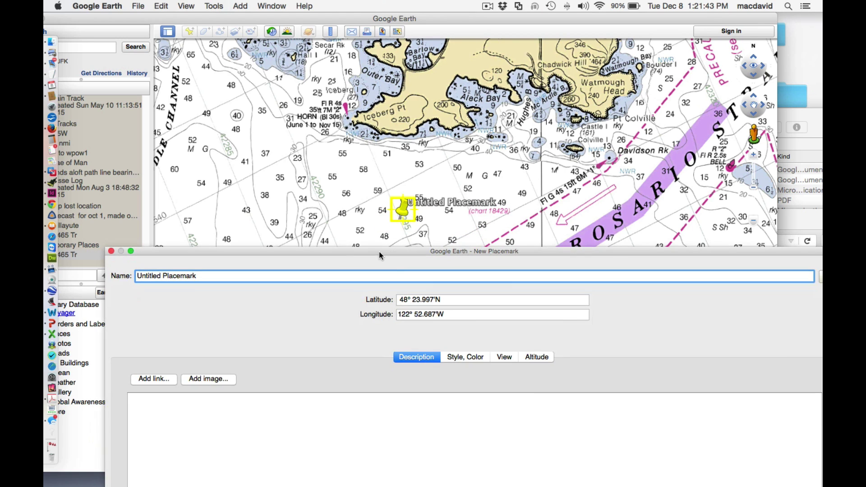
# Set the placemark latitude to 48° 24.000'N and longitude to 123° 0.000'W.
pyautogui.click(414, 301)
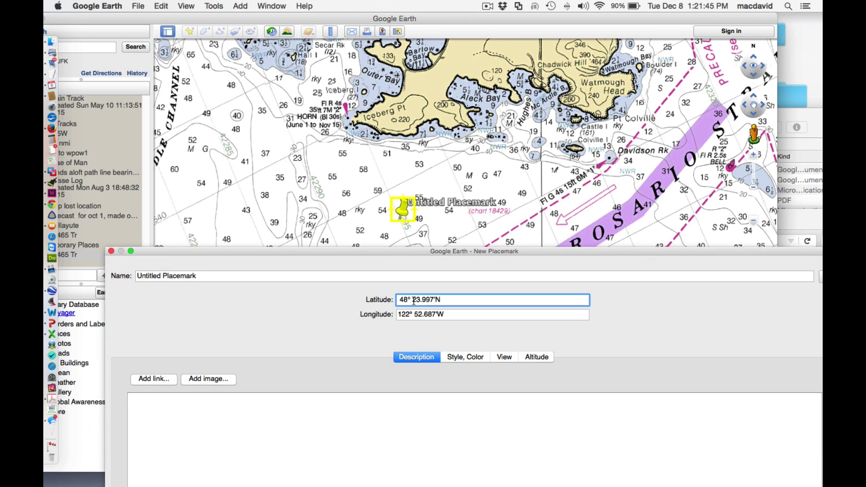
pyautogui.moveTo(420, 300); pyautogui.dragTo(434, 299)
pyautogui.write('2')
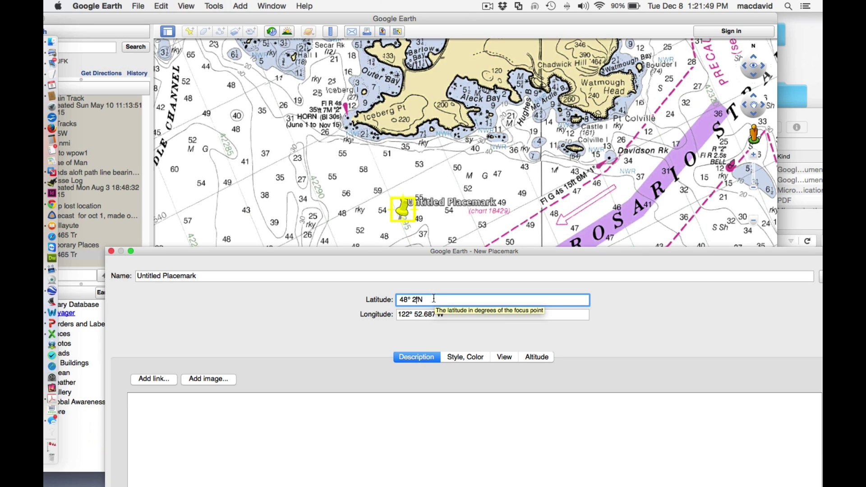
pyautogui.write('4.00')
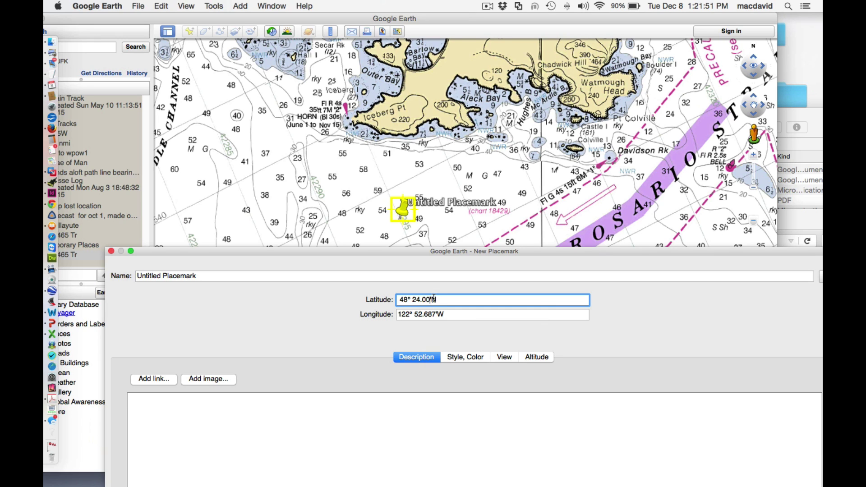
pyautogui.click(408, 315)
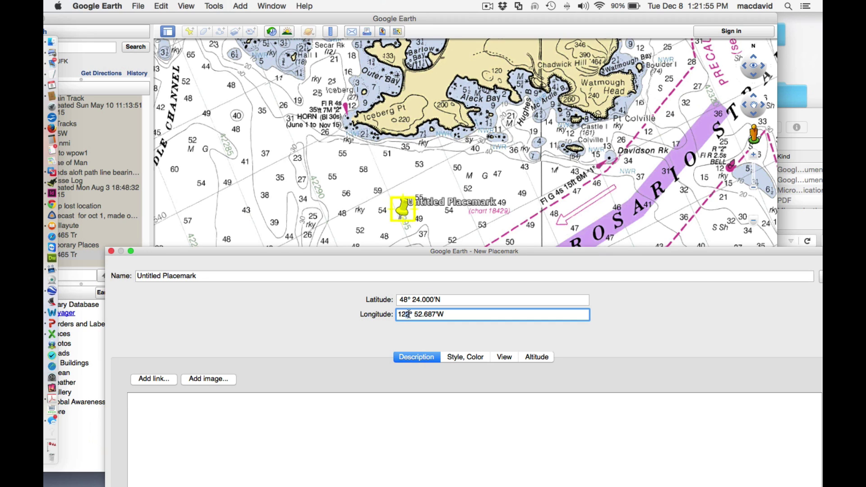
pyautogui.moveTo(415, 315); pyautogui.dragTo(436, 314)
pyautogui.write('00.000')
# Name the placemark 'my name' and save it with OK.
pyautogui.press('Tab')
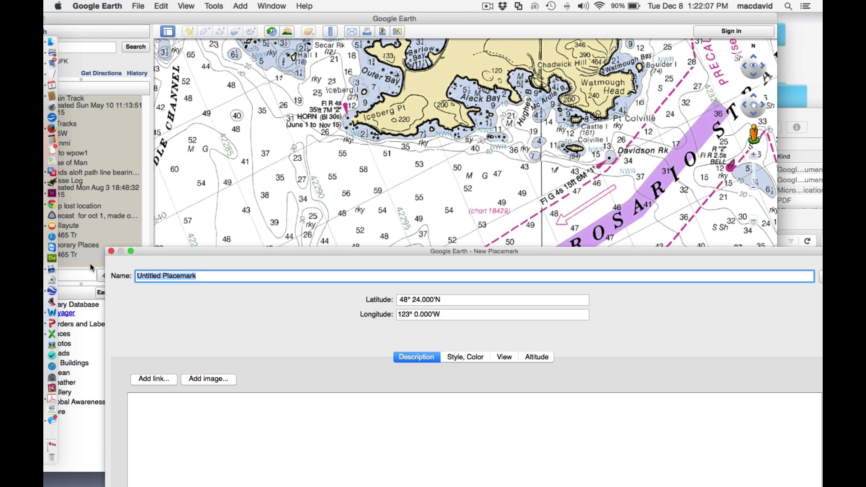
pyautogui.write('my name')
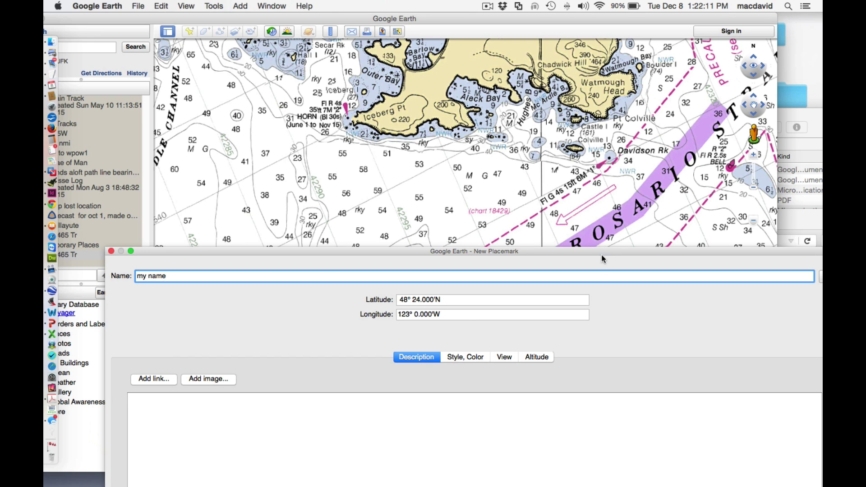
pyautogui.moveTo(600, 253); pyautogui.dragTo(530, 33)
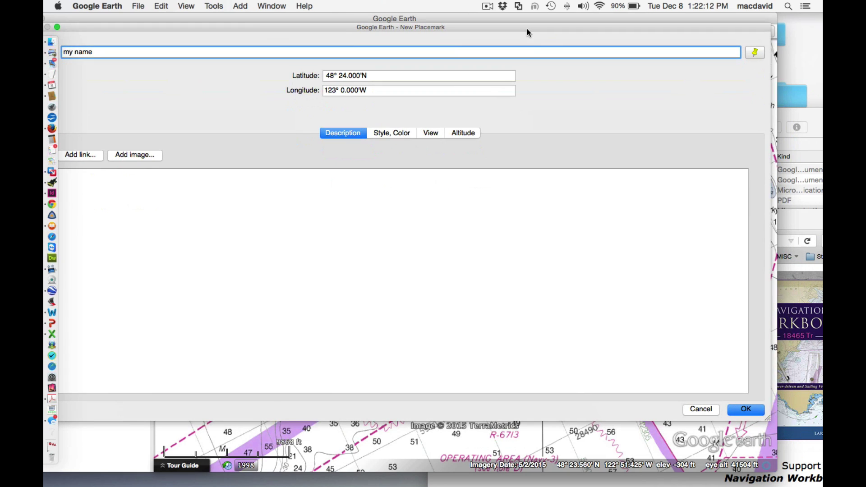
pyautogui.click(746, 410)
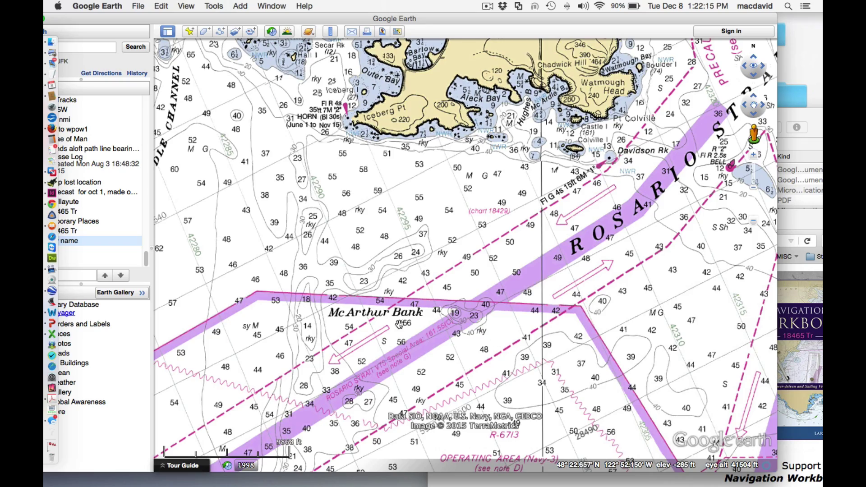
# Zoom on the 'my name' pin near sounding 91 and shift the window to show the Places list.
pyautogui.scroll(-5, 388, 321)
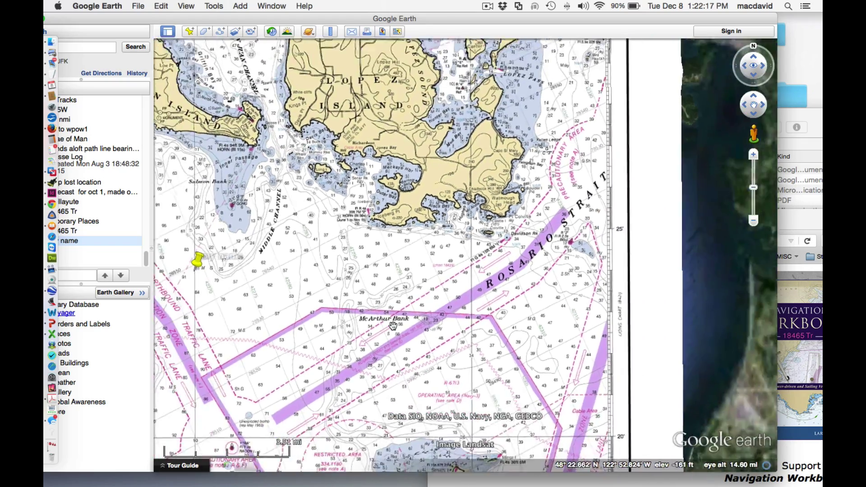
pyautogui.scroll(5, 301, 328)
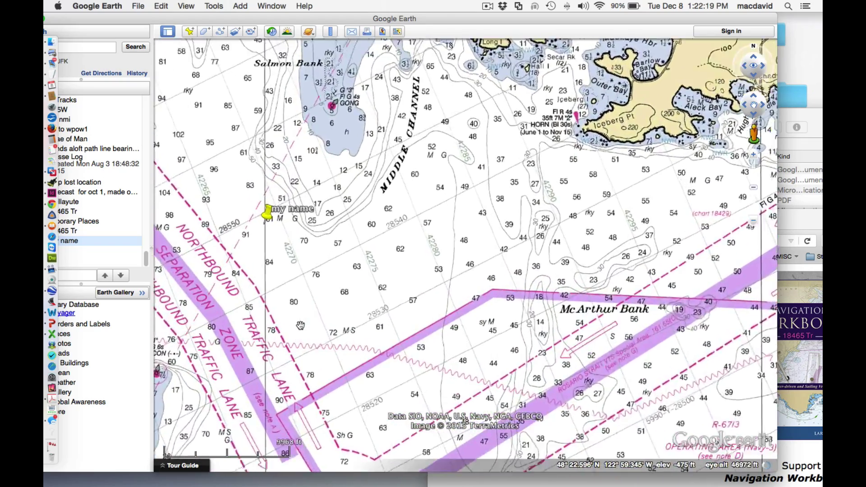
pyautogui.scroll(5, 423, 342)
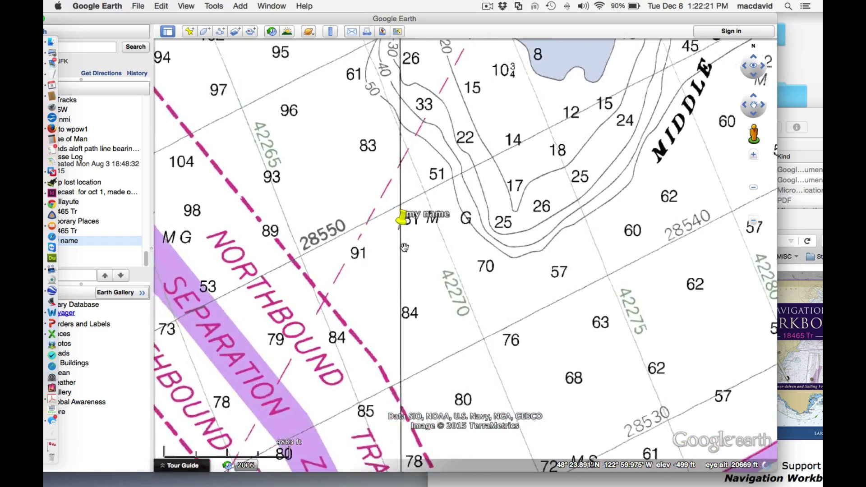
pyautogui.scroll(-3, 403, 235)
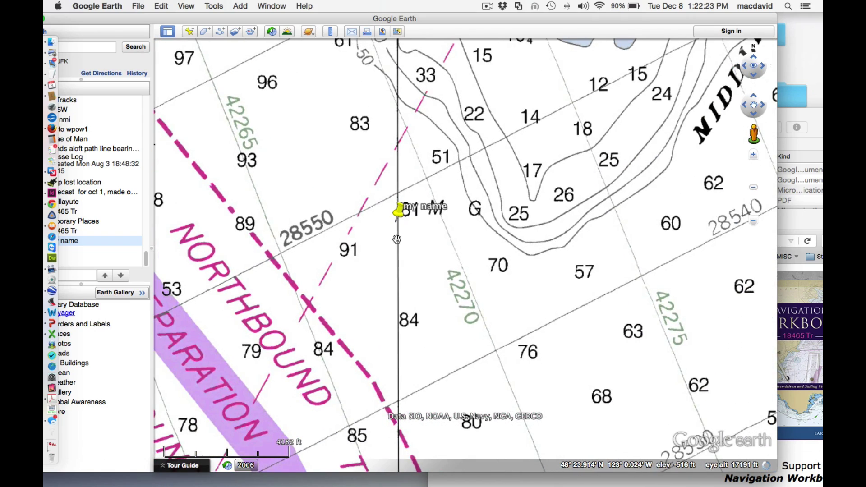
pyautogui.moveTo(233, 16); pyautogui.dragTo(345, 19)
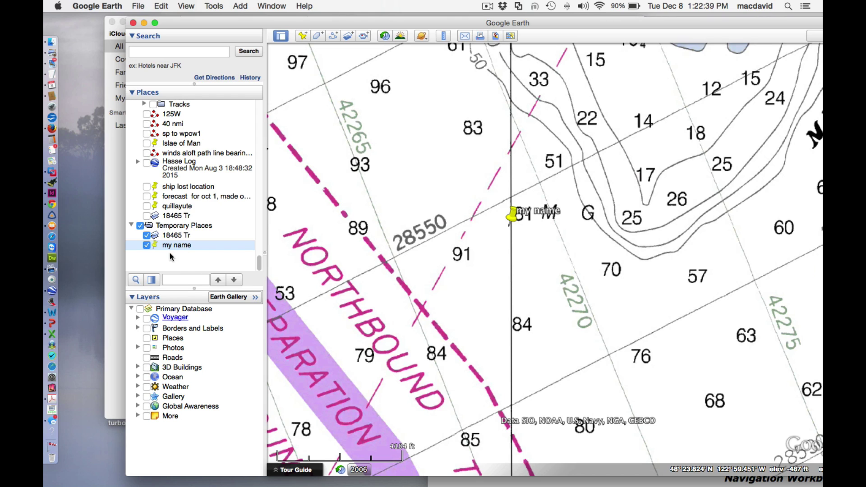
# Uncheck 'my name', save 18465 Tr to My Places, then uncheck the 18465 Tr overlay.
pyautogui.click(147, 245)
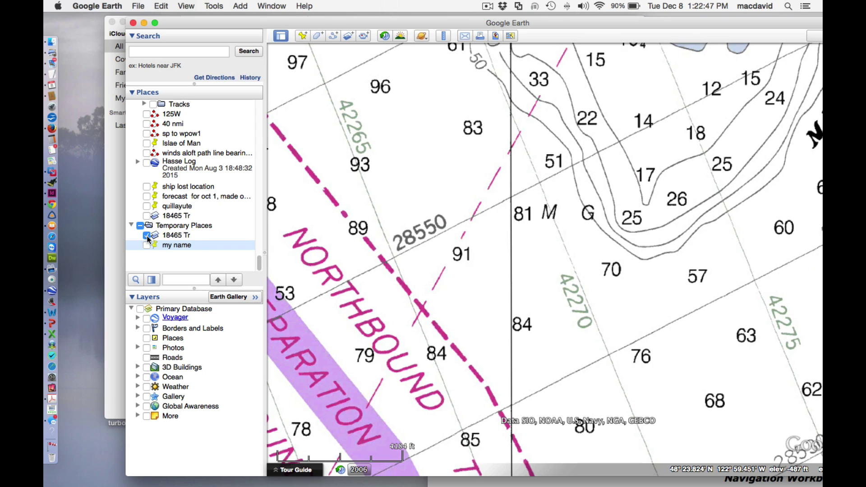
pyautogui.rightClick(173, 238)
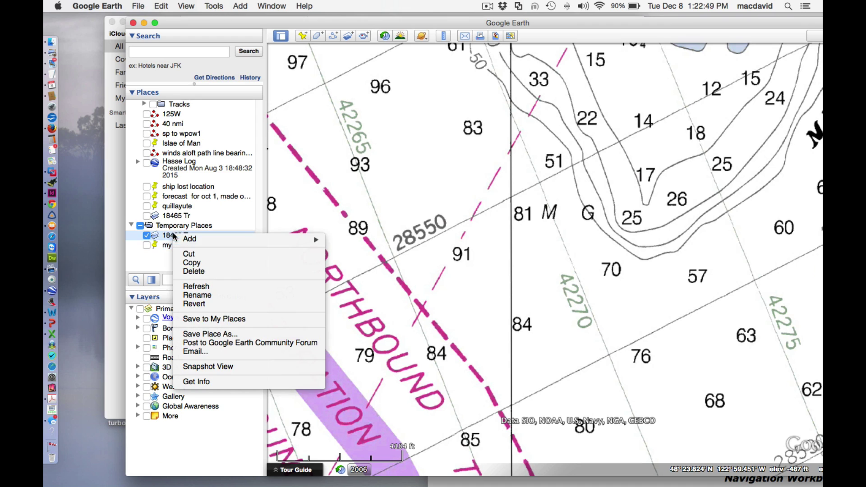
pyautogui.click(206, 320)
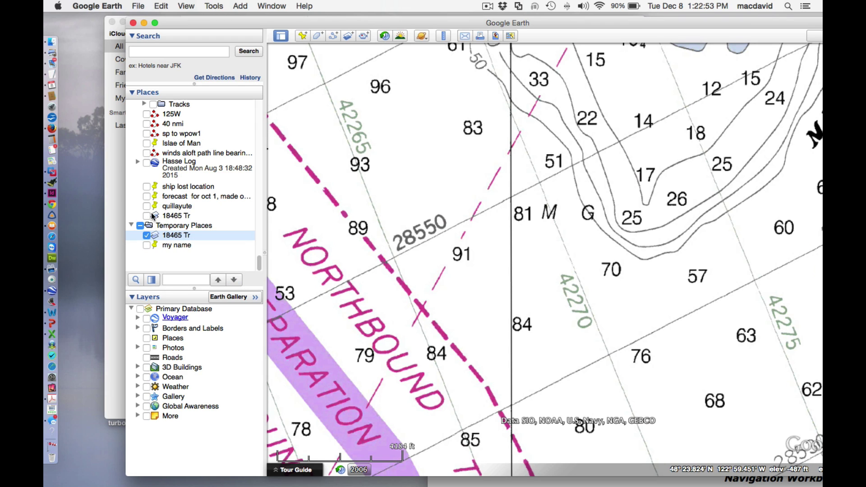
pyautogui.click(147, 236)
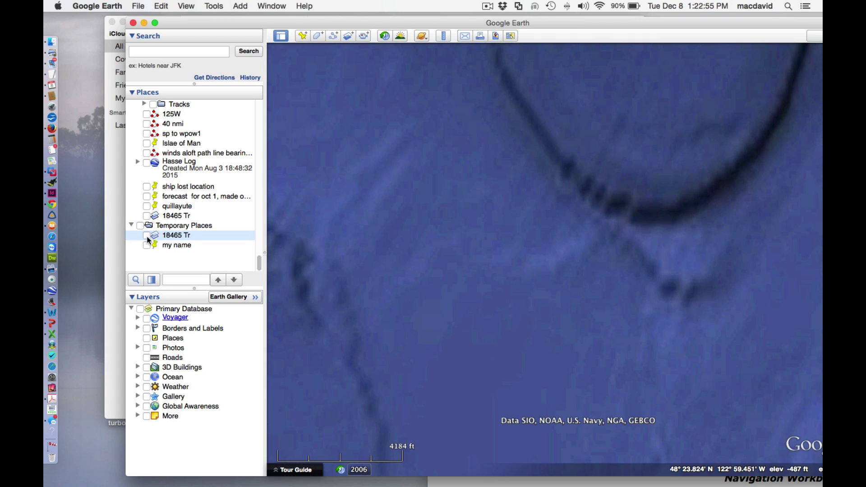